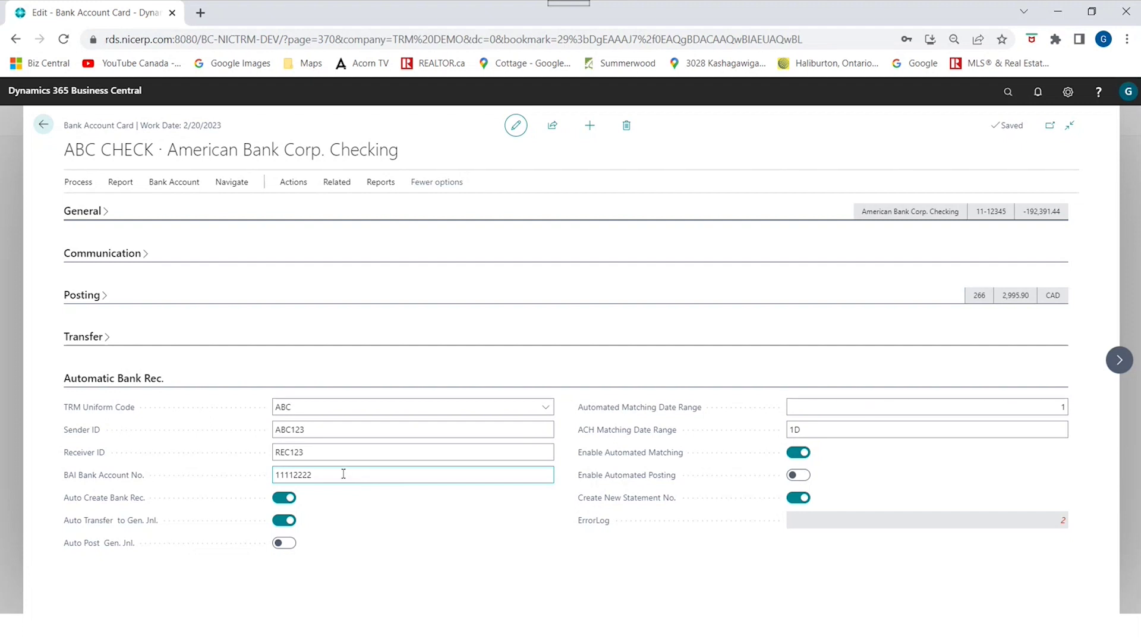
- Review the Sender ID, Receiver ID and BAI Bank Account No. on the ABC CHECK bank account card, plus its General details
{"action": "mouse_move", "coordinate": [85, 453]}
{"action": "left_click", "coordinate": [284, 430]}
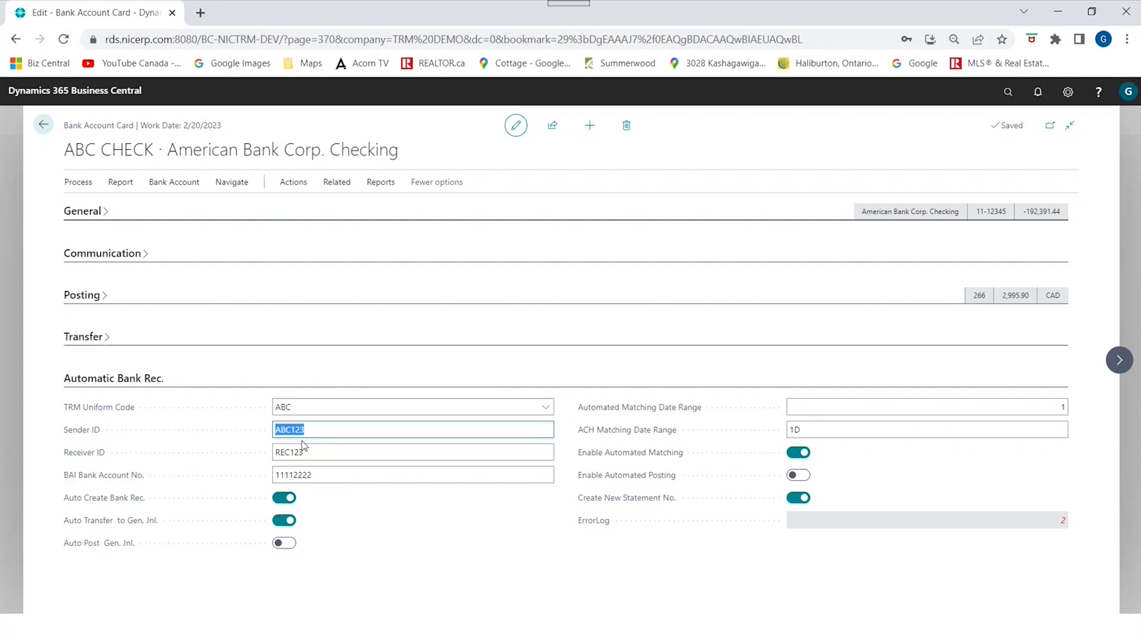
{"action": "left_click", "coordinate": [309, 452]}
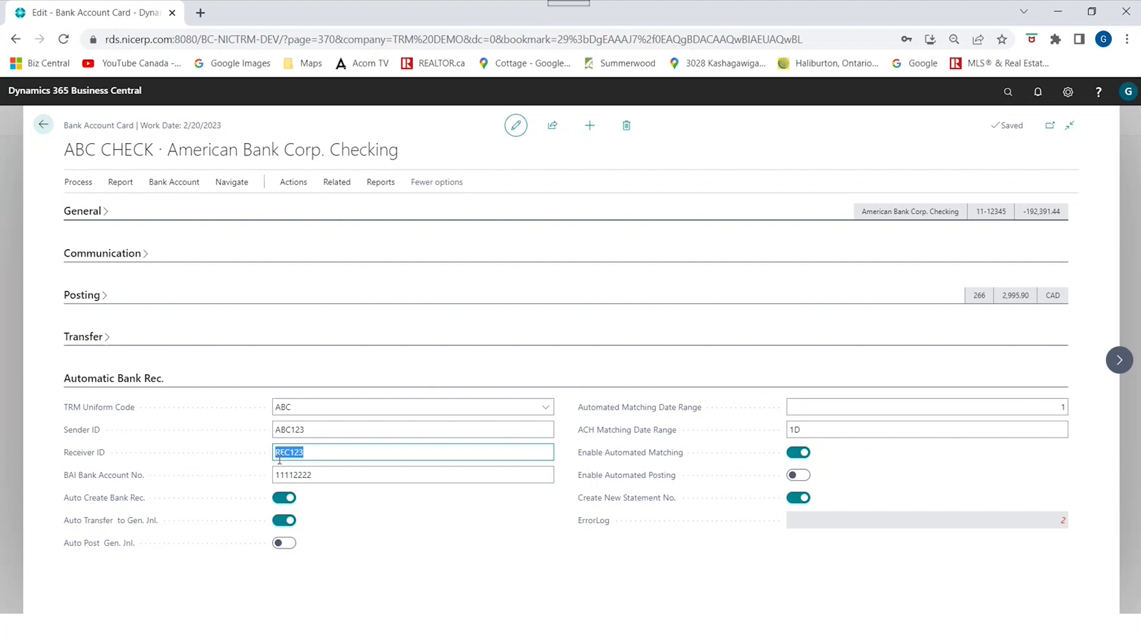
{"action": "left_click", "coordinate": [282, 476]}
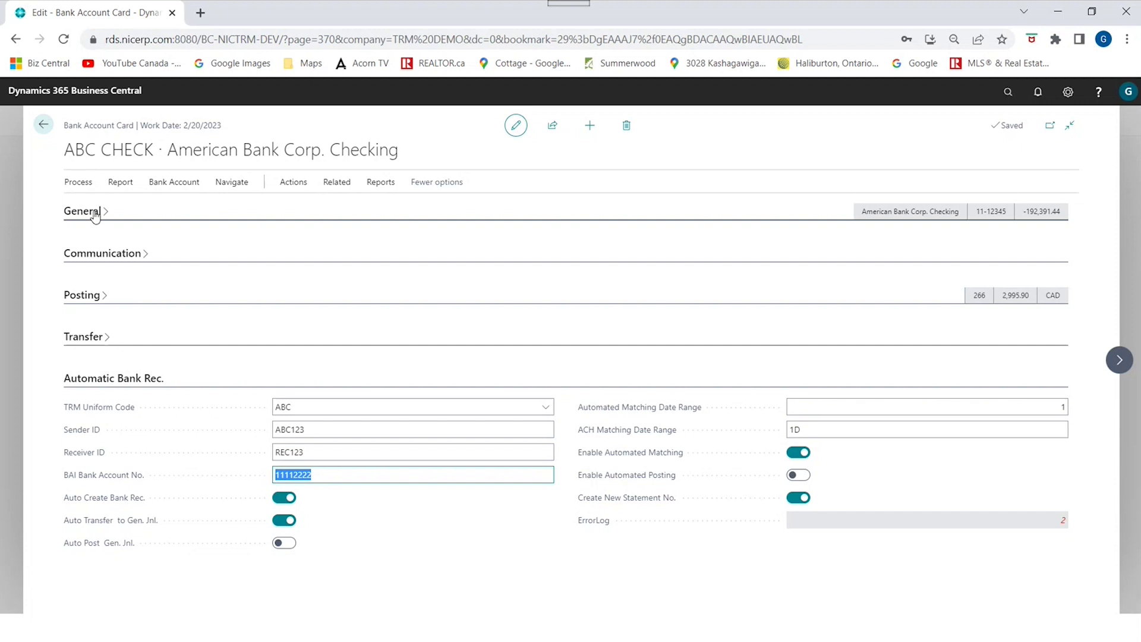
{"action": "left_click", "coordinate": [94, 213]}
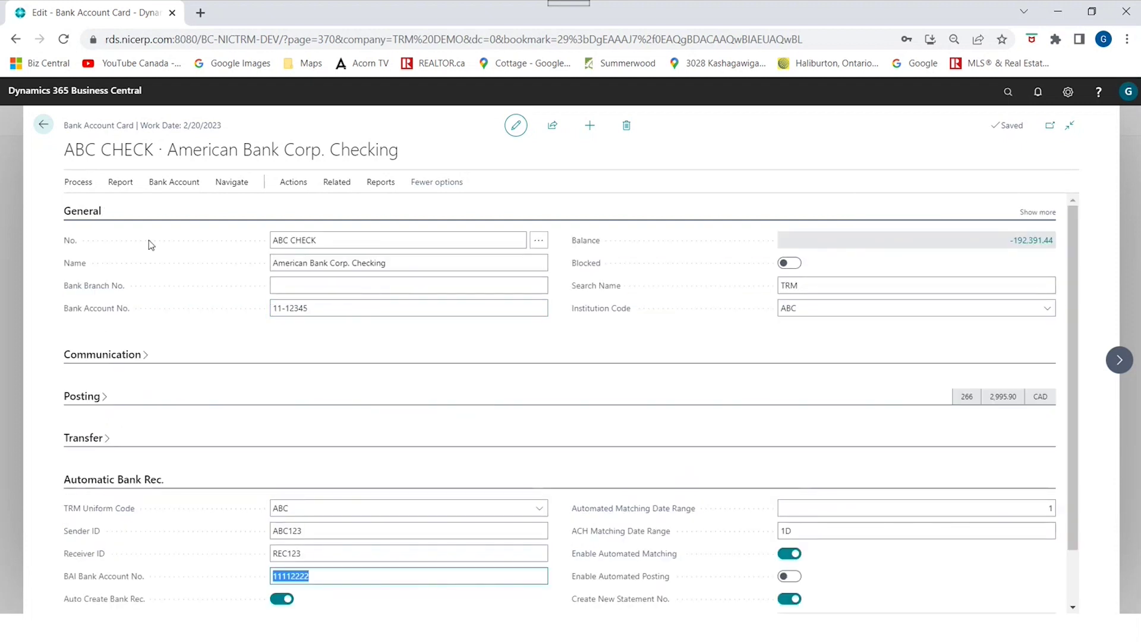
{"action": "left_click", "coordinate": [93, 212]}
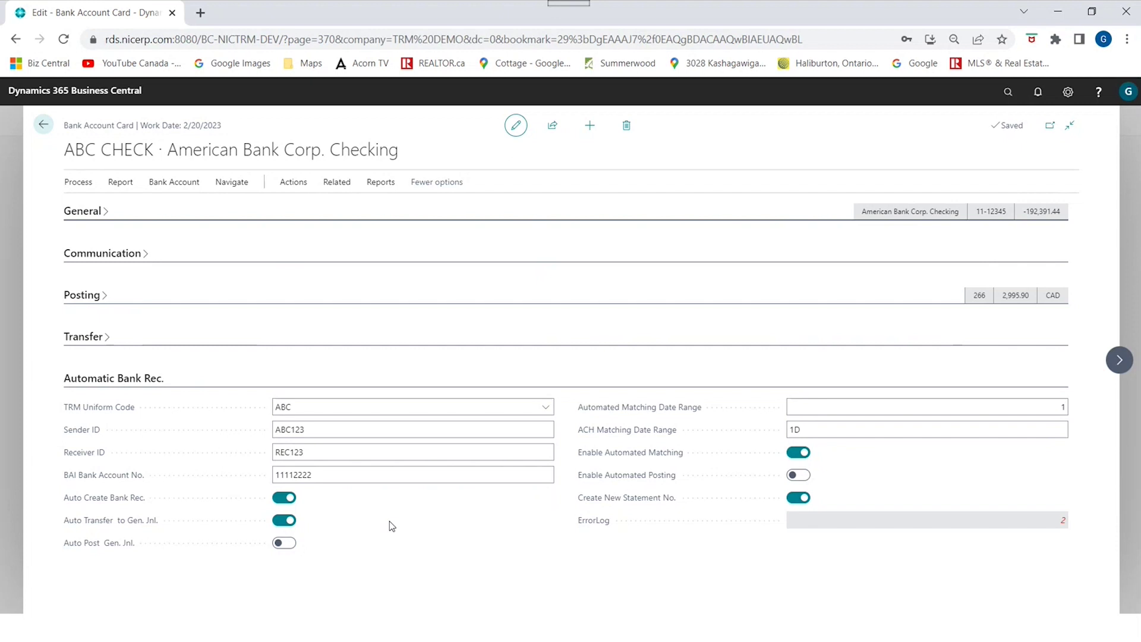
{"action": "left_click_drag", "start_coordinate": [331, 476], "coordinate": [270, 479]}
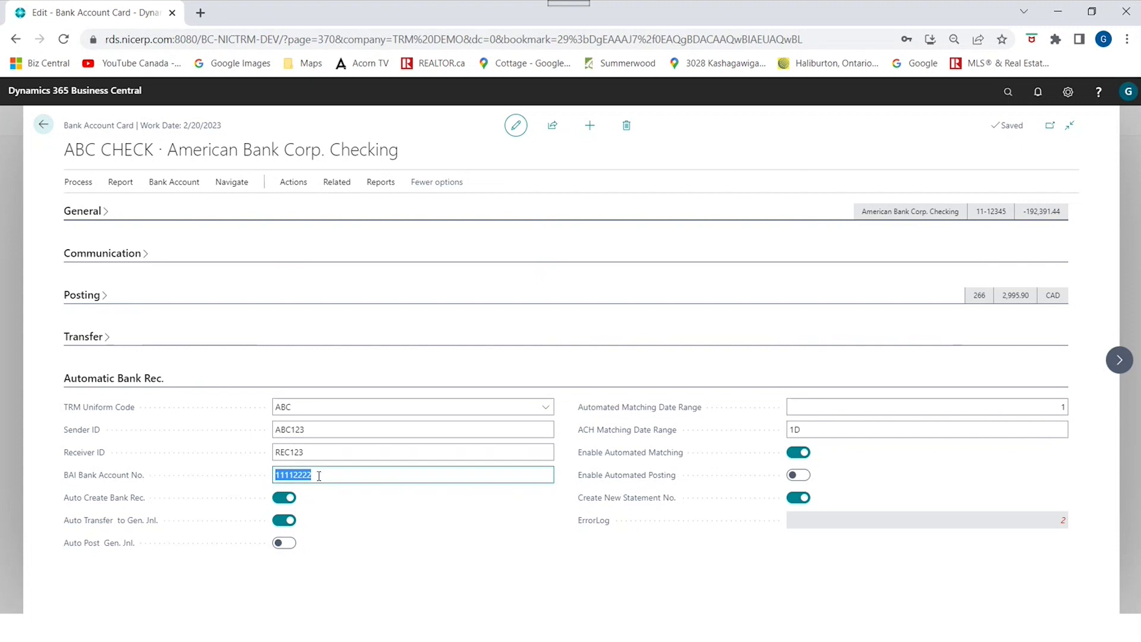
{"action": "left_click", "coordinate": [319, 475]}
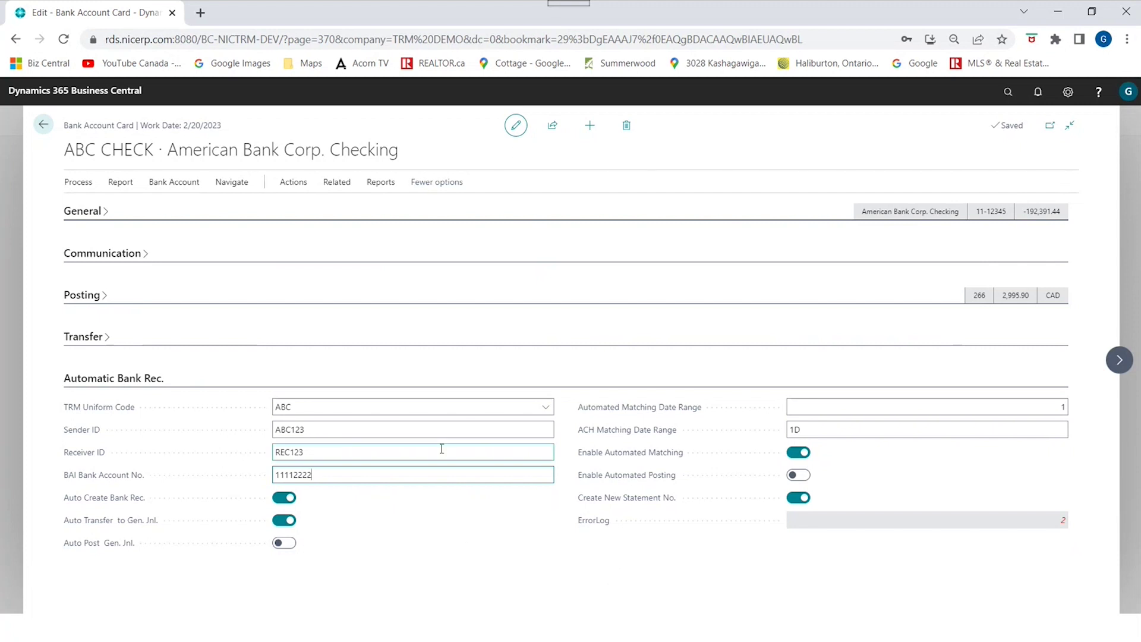
- Leave the bank account card and list, check the Bank Account Reconciliations list, and return to the home page
{"action": "key", "text": "Escape"}
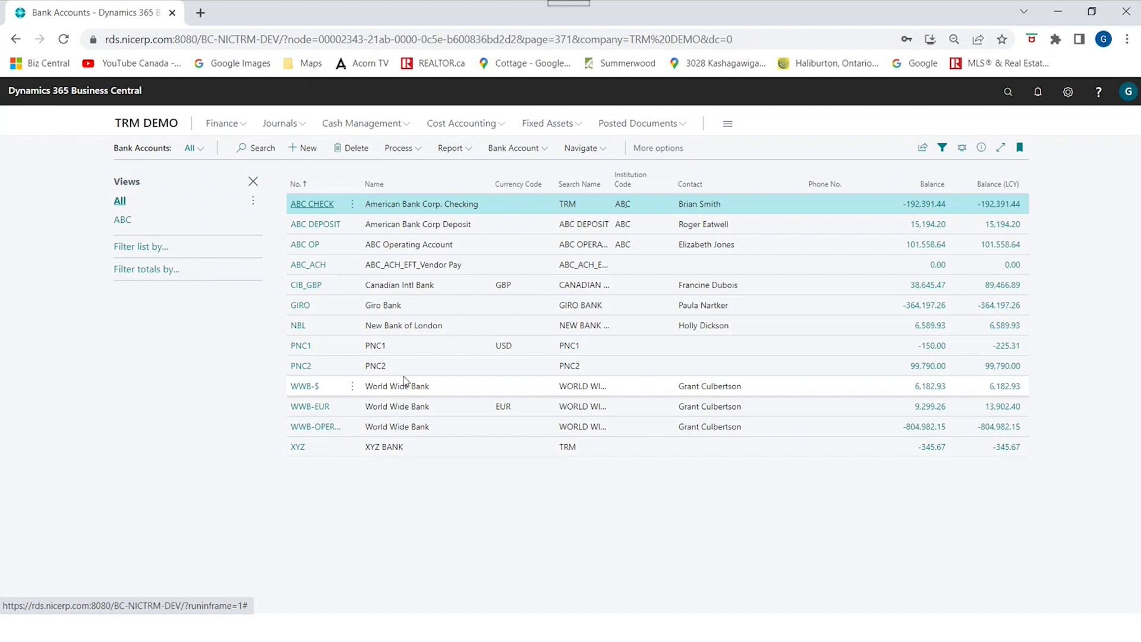
{"action": "key", "text": "Escape"}
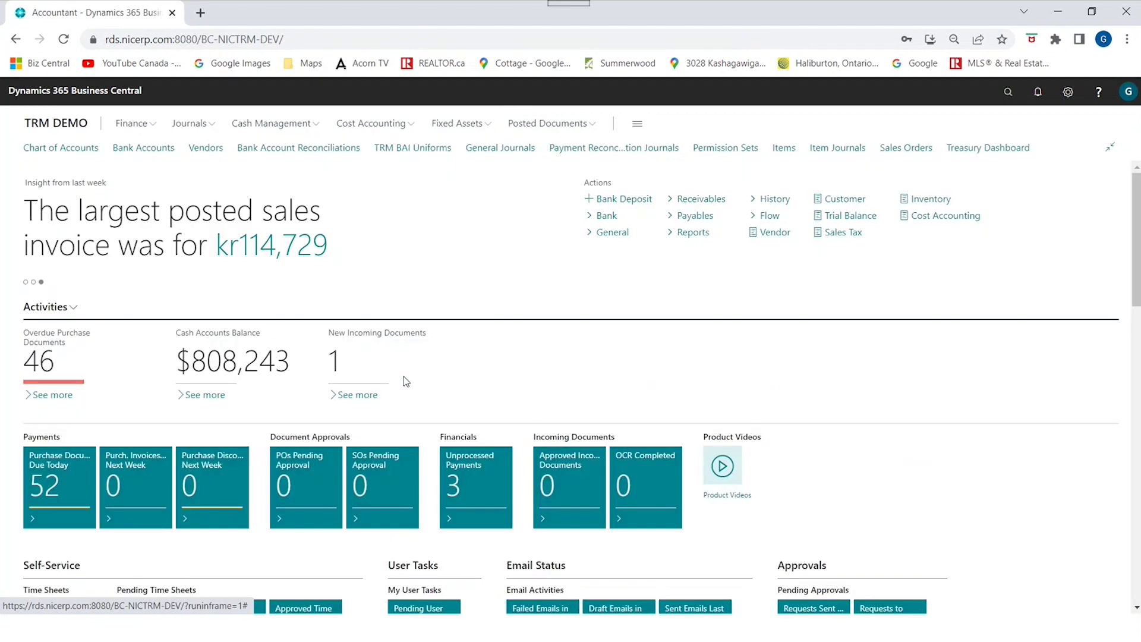
{"action": "left_click", "coordinate": [280, 152]}
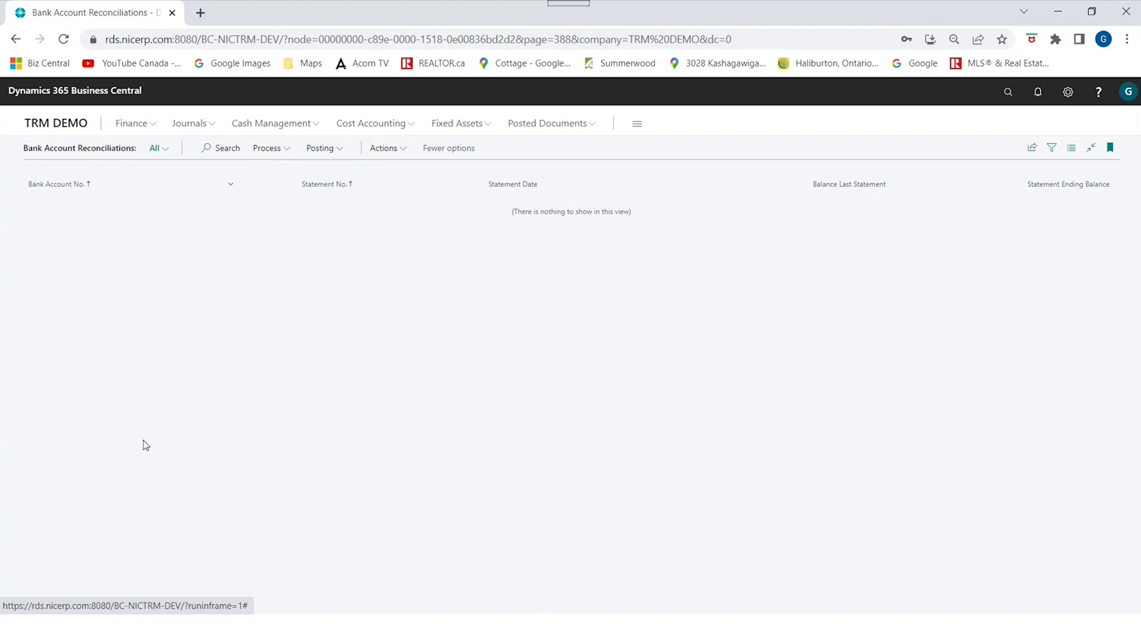
{"action": "key", "text": "Escape"}
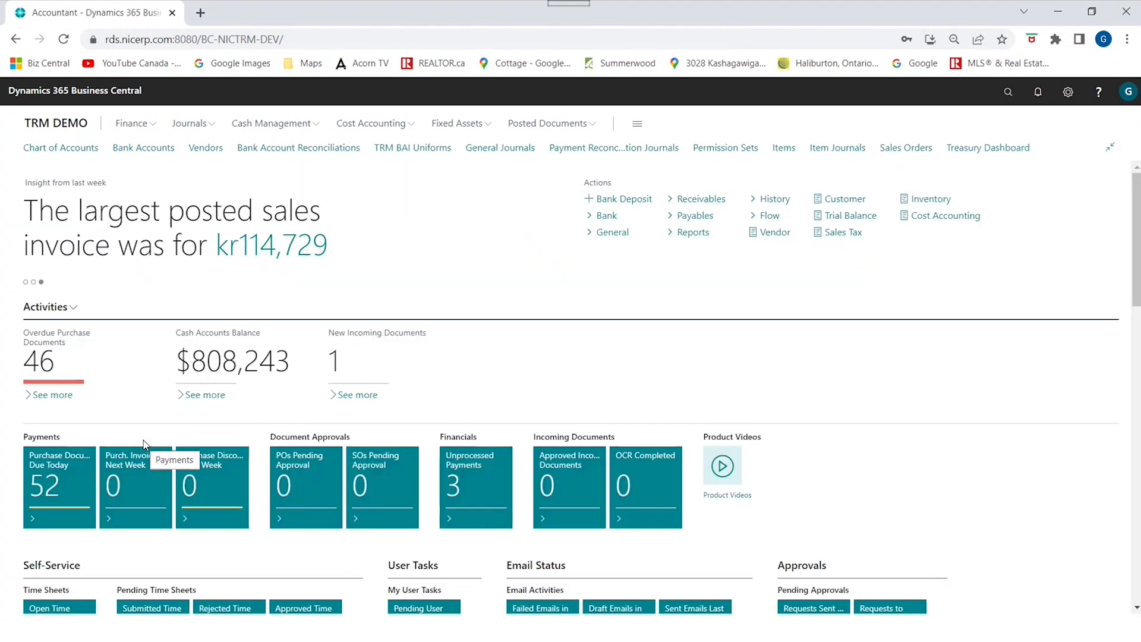
- Switch to the TRM_Demo folder in File Explorer, open BAI_ABC_Check_Dep_Op.bai, and examine the sender and receiver IDs in its 01 record
{"action": "key", "text": "alt+Tab"}
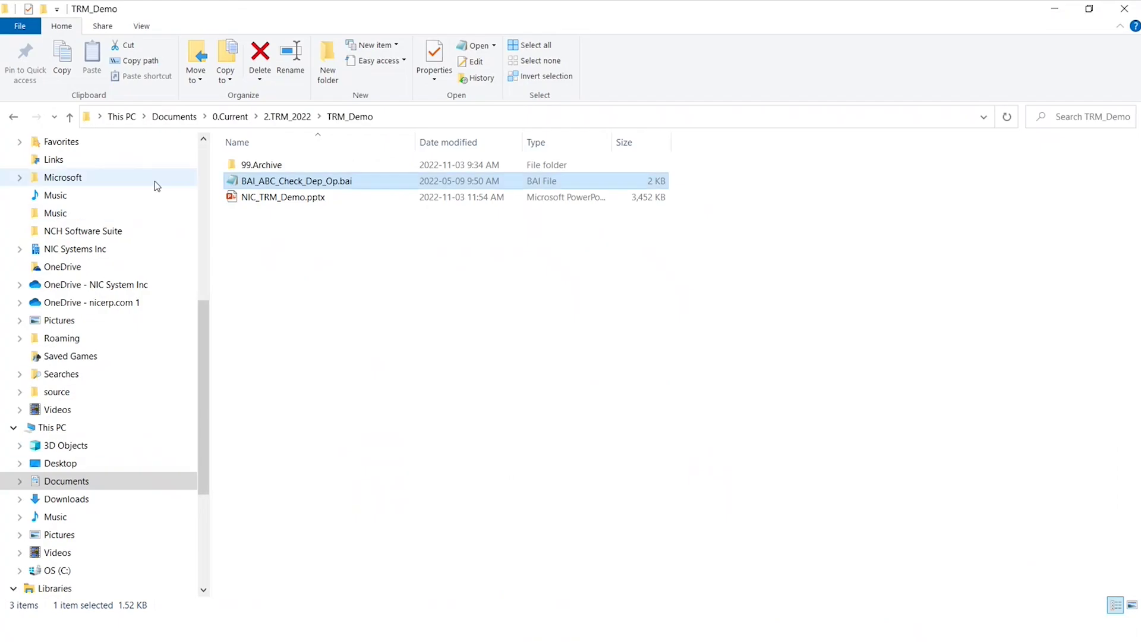
{"action": "double_click", "coordinate": [264, 188]}
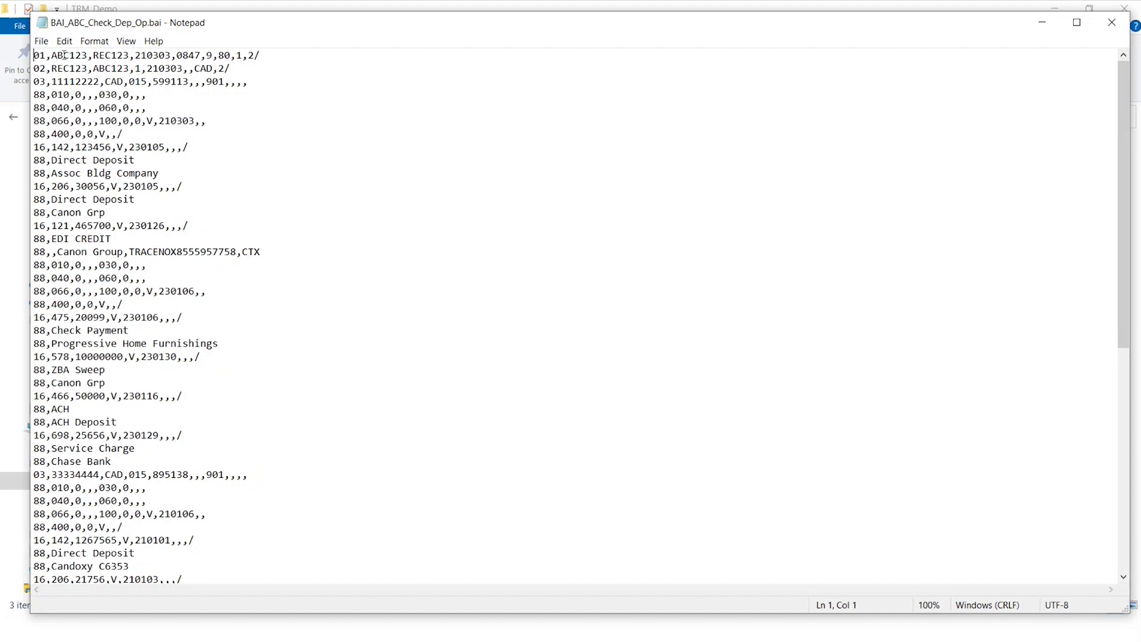
{"action": "left_click_drag", "start_coordinate": [274, 56], "coordinate": [46, 55]}
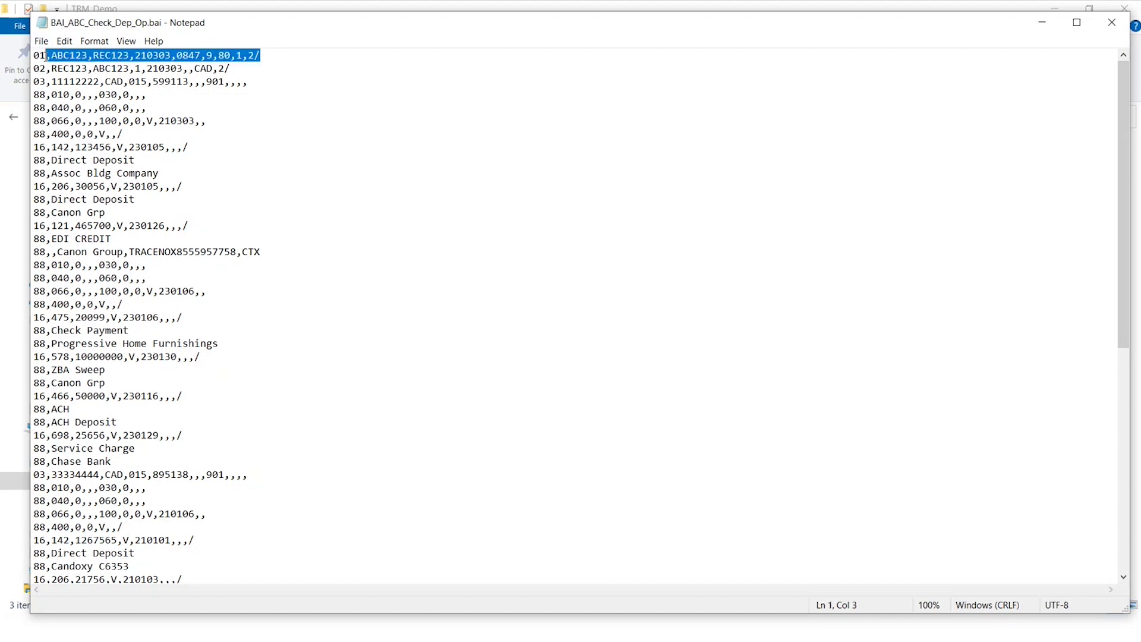
{"action": "left_click", "coordinate": [100, 55]}
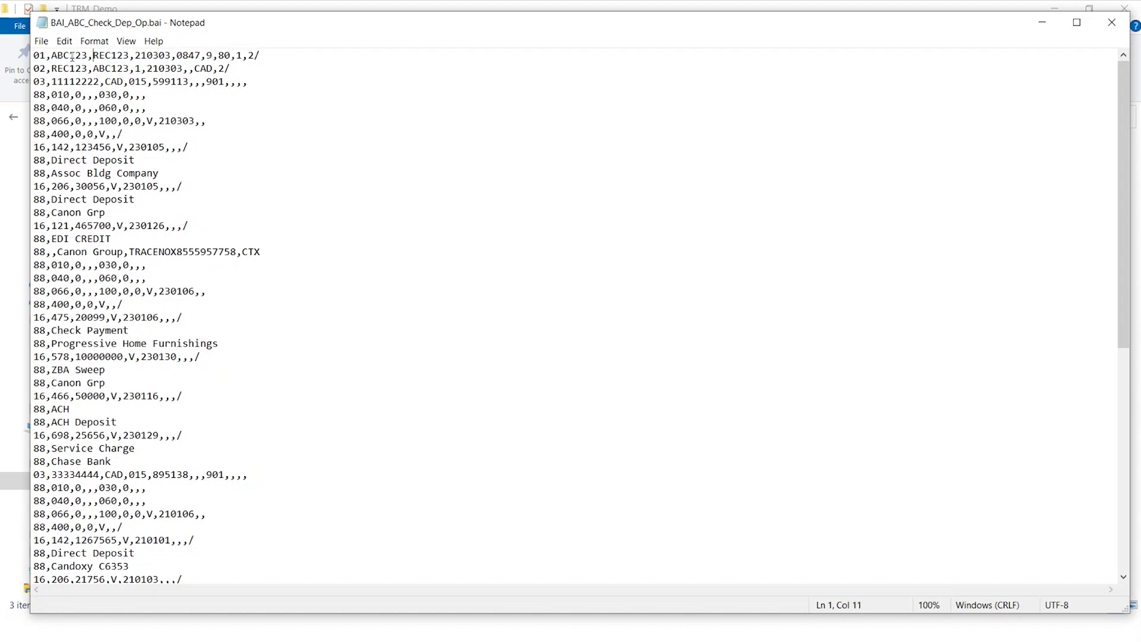
{"action": "left_click_drag", "start_coordinate": [53, 55], "coordinate": [173, 58]}
- Examine the 02 group header record, including its date and currency fields
{"action": "left_click_drag", "start_coordinate": [33, 68], "coordinate": [231, 68]}
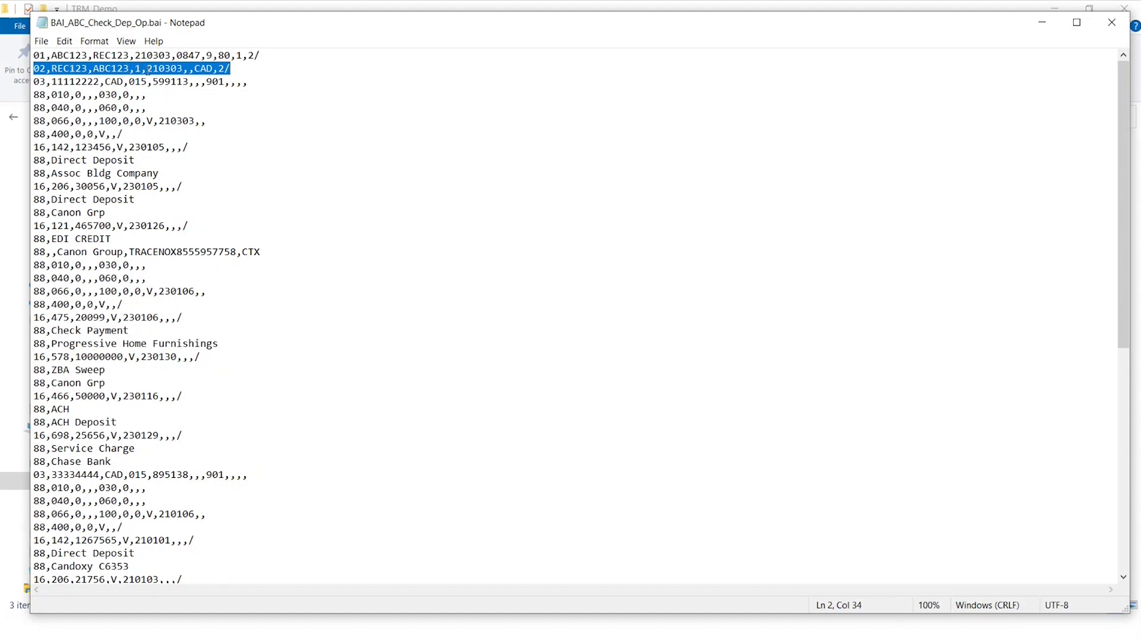
{"action": "left_click", "coordinate": [244, 71]}
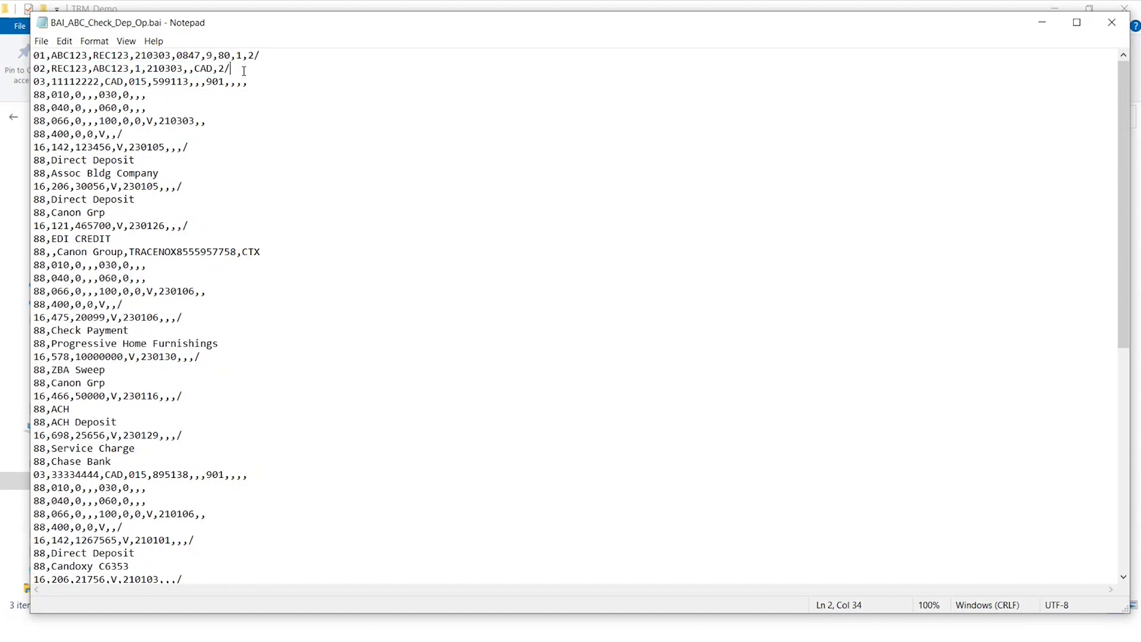
{"action": "left_click", "coordinate": [148, 69]}
{"action": "left_click_drag", "start_coordinate": [148, 69], "coordinate": [180, 71]}
{"action": "double_click", "coordinate": [198, 69]}
- Compare the two 03 account records in the BAI file, checking the bank account number that identifies each
{"action": "left_click_drag", "start_coordinate": [34, 82], "coordinate": [249, 85]}
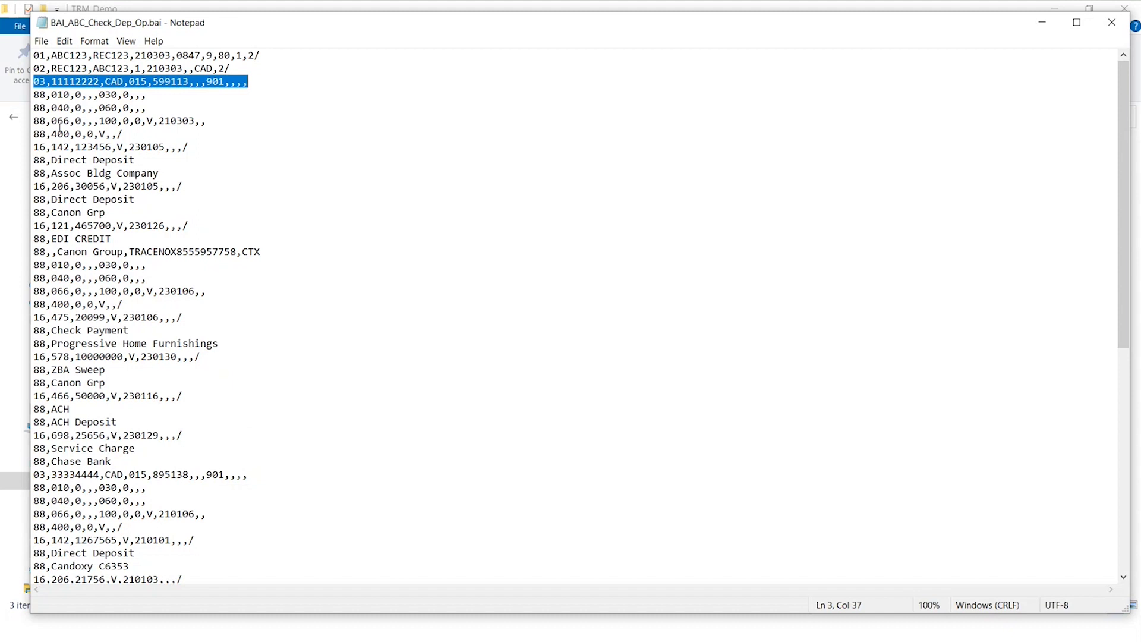
{"action": "left_click", "coordinate": [50, 81]}
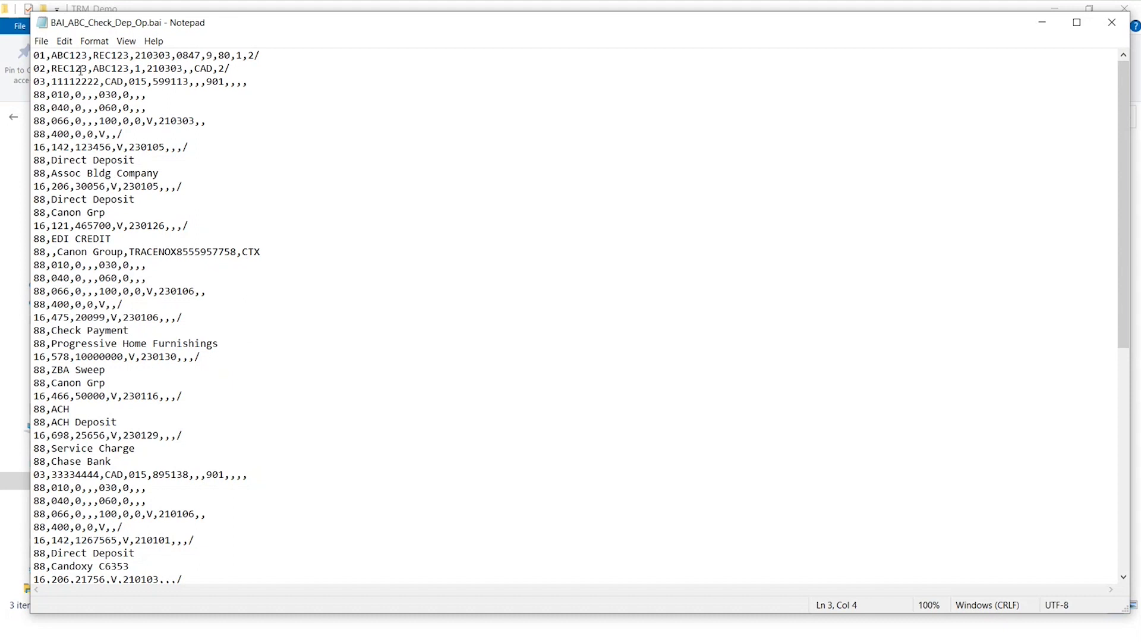
{"action": "left_click_drag", "start_coordinate": [34, 81], "coordinate": [63, 81]}
{"action": "left_click", "coordinate": [35, 474]}
{"action": "left_click_drag", "start_coordinate": [34, 474], "coordinate": [273, 472]}
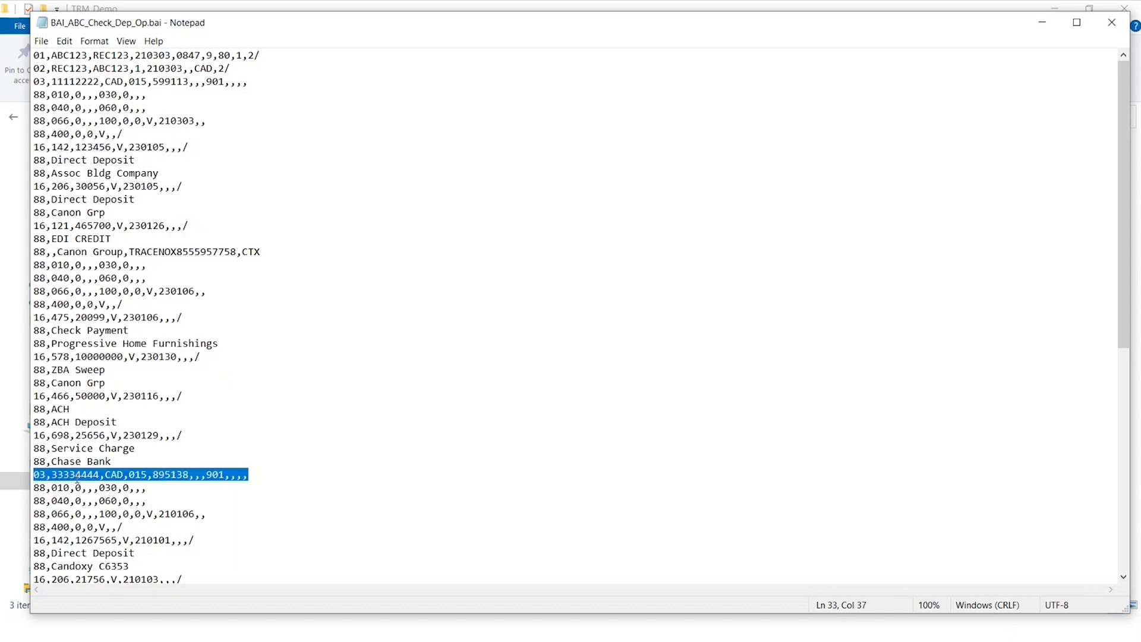
{"action": "left_click", "coordinate": [36, 81]}
{"action": "left_click", "coordinate": [251, 71]}
{"action": "left_click_drag", "start_coordinate": [250, 71], "coordinate": [252, 82]}
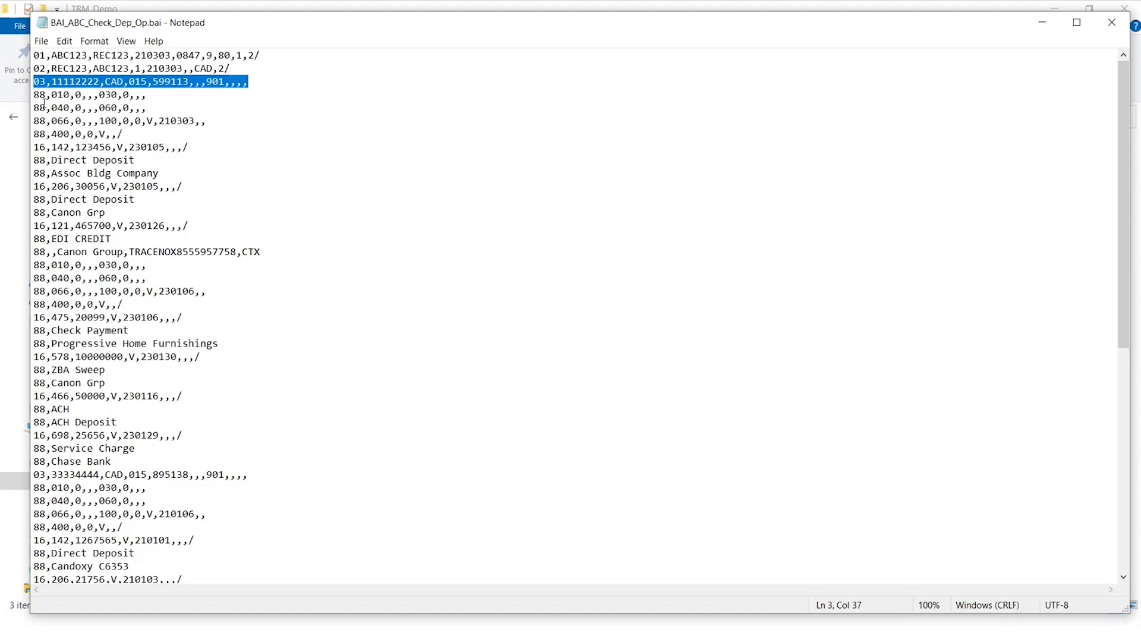
- Examine the first 16 transaction record and the first 03 account record with its following 88 continuation lines
{"action": "left_click_drag", "start_coordinate": [34, 146], "coordinate": [191, 149]}
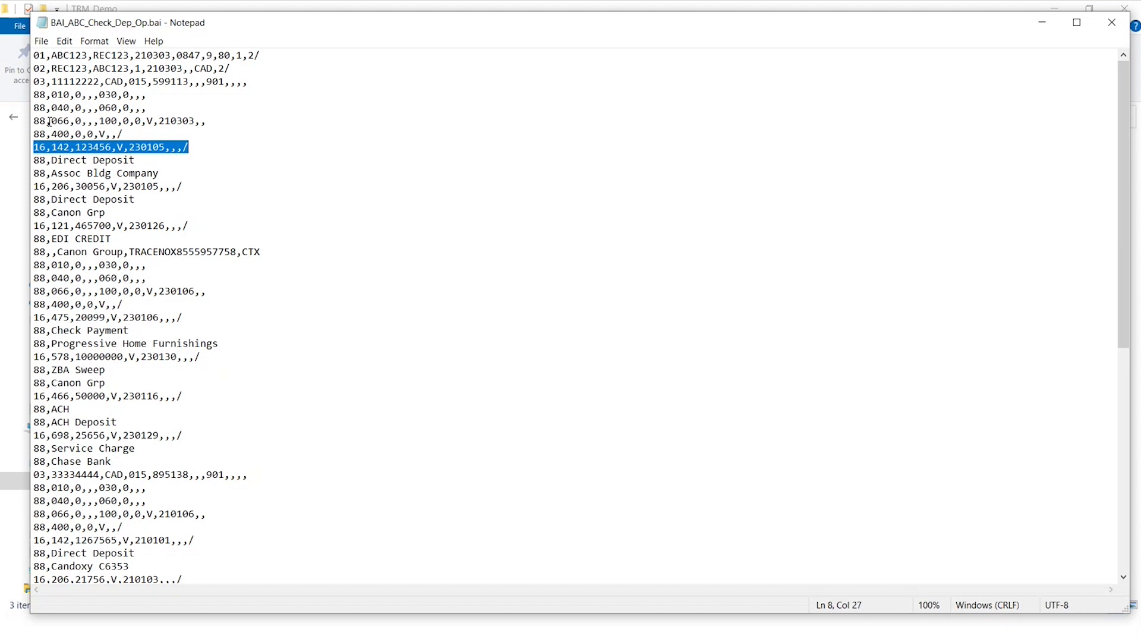
{"action": "left_click_drag", "start_coordinate": [34, 82], "coordinate": [75, 81]}
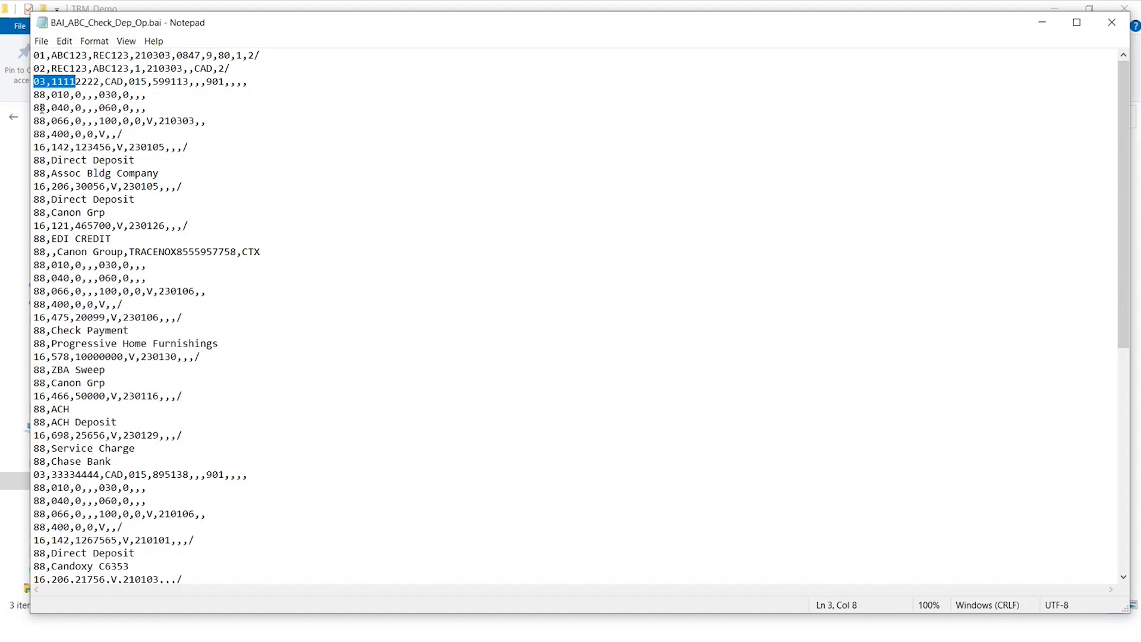
{"action": "left_click_drag", "start_coordinate": [34, 82], "coordinate": [140, 130]}
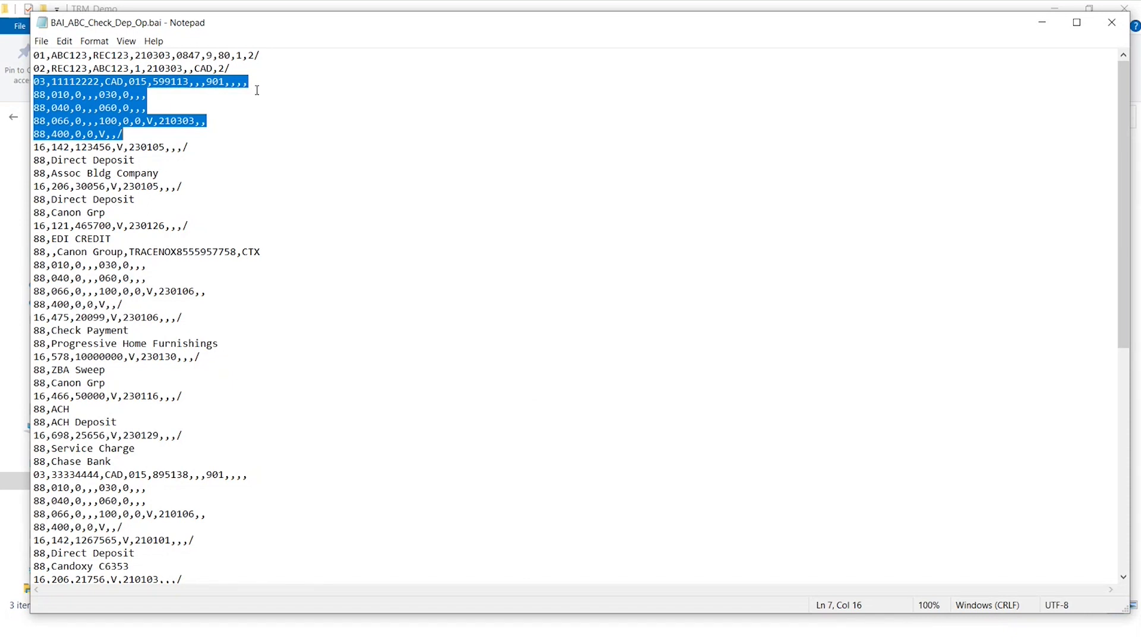
{"action": "left_click_drag", "start_coordinate": [33, 82], "coordinate": [58, 81]}
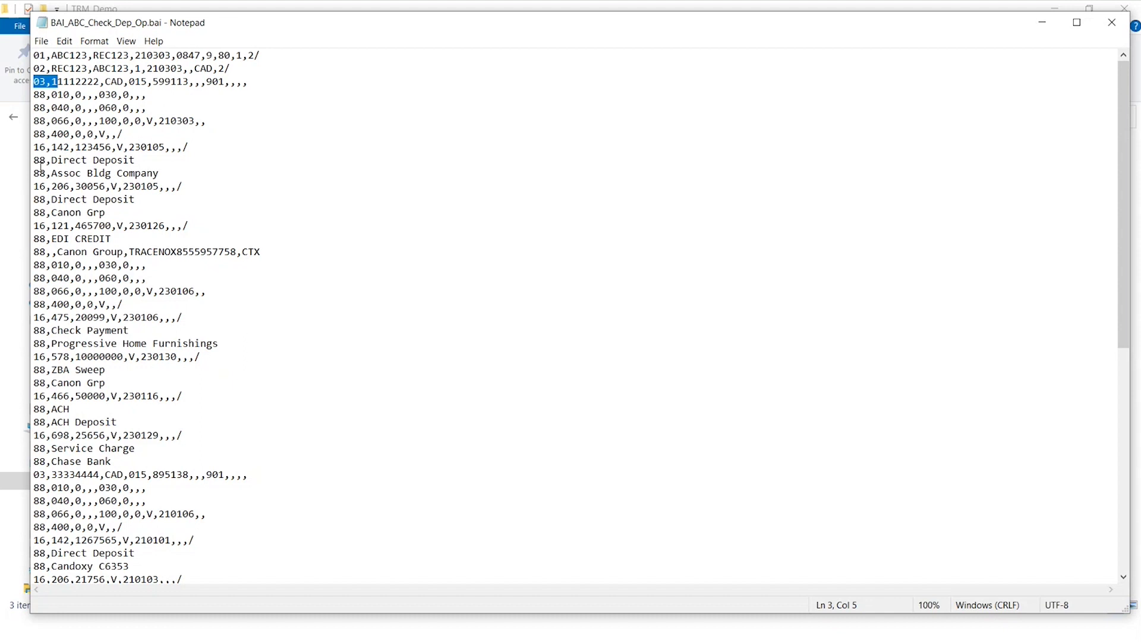
- Inspect the first 16 record's transaction code, amount, V indicator and value date, and check the date in the 02 record
{"action": "left_click_drag", "start_coordinate": [35, 147], "coordinate": [69, 148]}
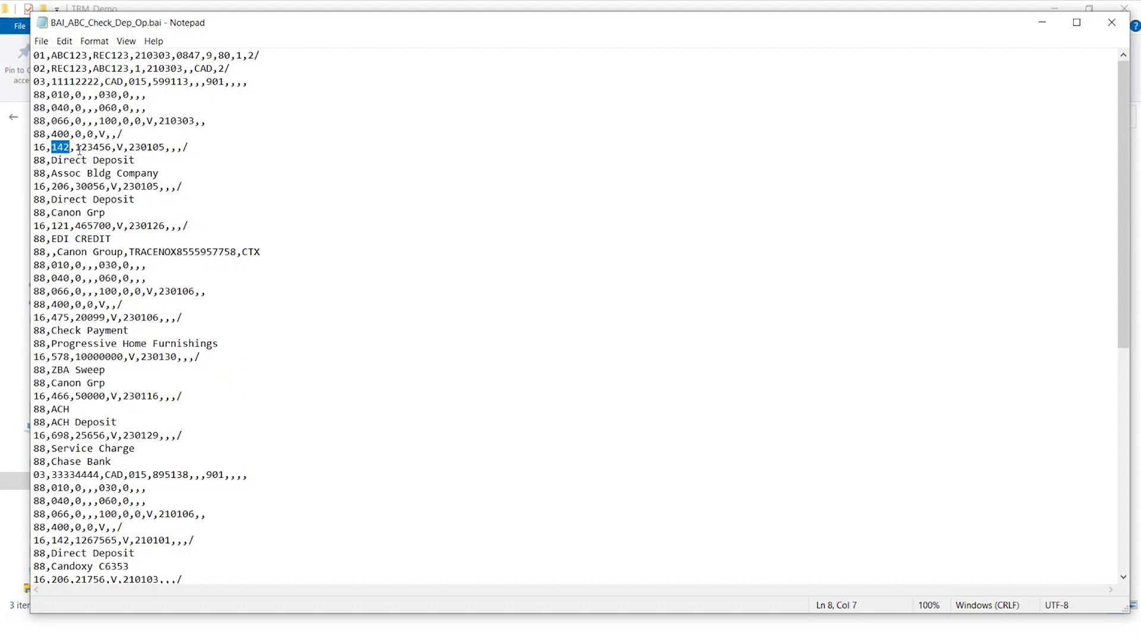
{"action": "left_click_drag", "start_coordinate": [76, 148], "coordinate": [111, 147]}
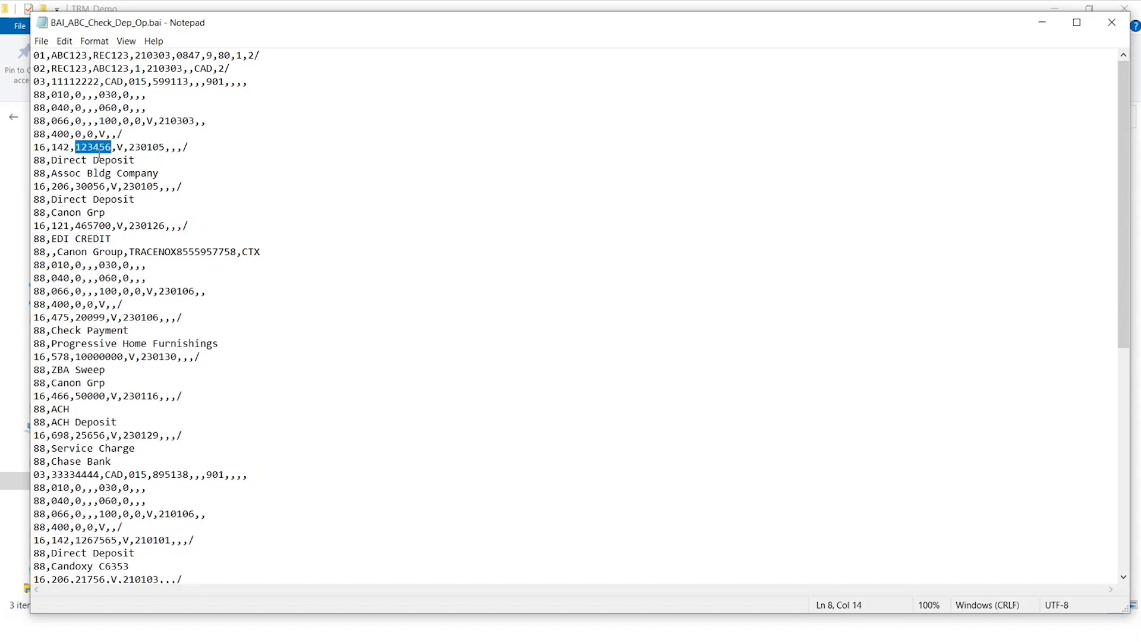
{"action": "left_click_drag", "start_coordinate": [116, 151], "coordinate": [122, 151]}
{"action": "left_click_drag", "start_coordinate": [129, 147], "coordinate": [167, 148]}
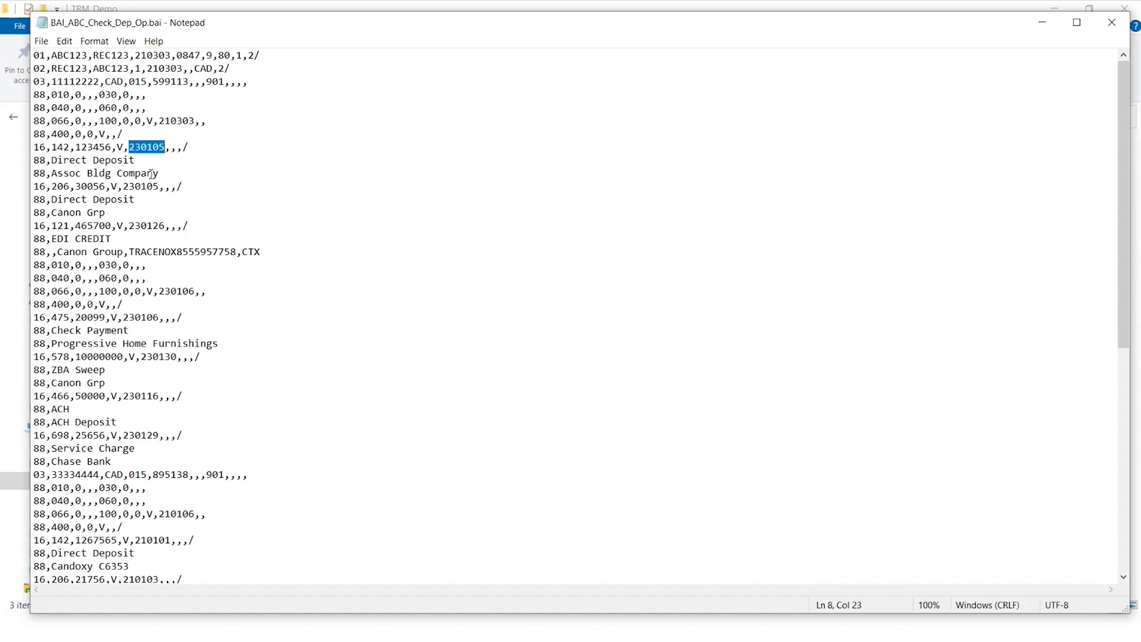
{"action": "left_click_drag", "start_coordinate": [118, 150], "coordinate": [121, 149]}
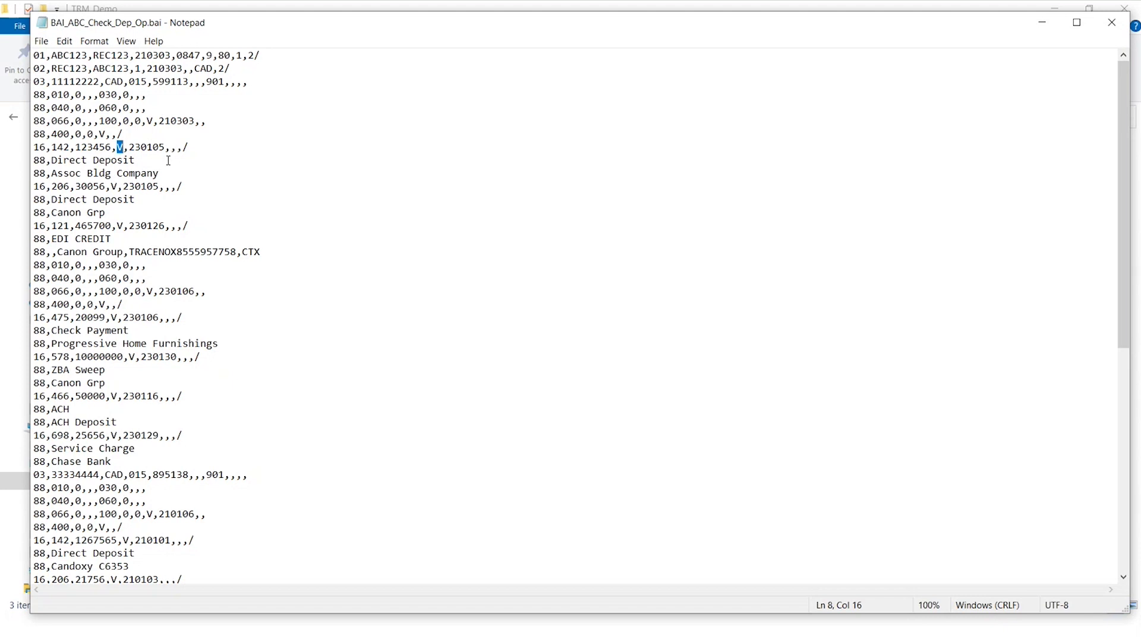
{"action": "left_click_drag", "start_coordinate": [146, 69], "coordinate": [184, 69]}
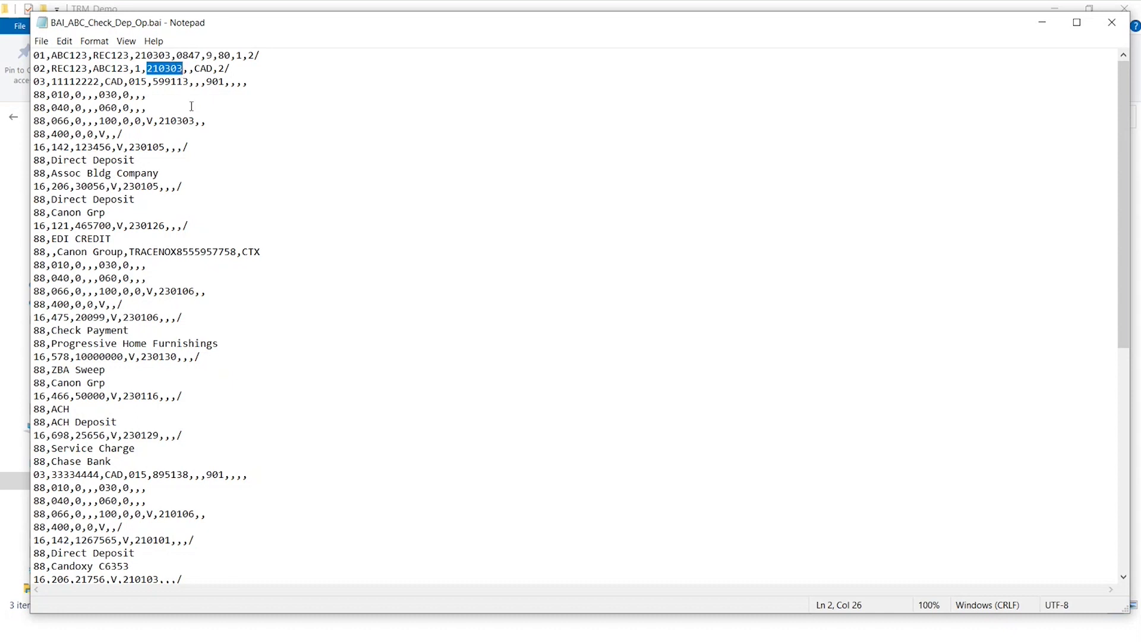
- Examine the first 16 transaction with its two 88 description lines, relating code 142 to Direct Deposit and Assoc Bldg Company
{"action": "left_click_drag", "start_coordinate": [37, 148], "coordinate": [161, 174]}
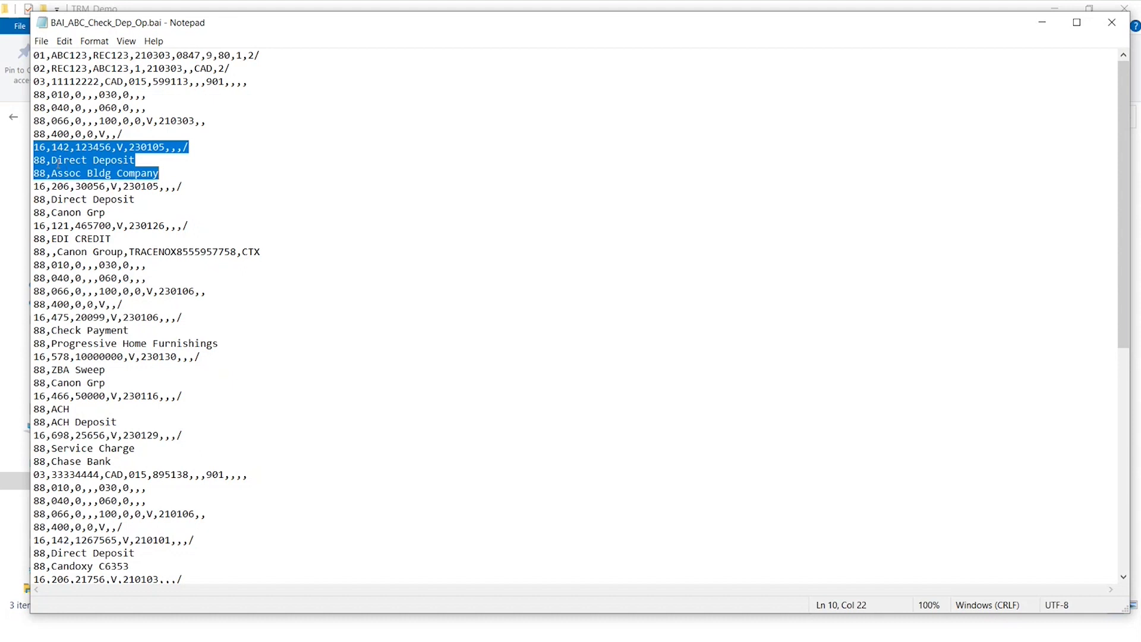
{"action": "left_click_drag", "start_coordinate": [51, 160], "coordinate": [135, 161]}
{"action": "left_click_drag", "start_coordinate": [51, 147], "coordinate": [70, 149]}
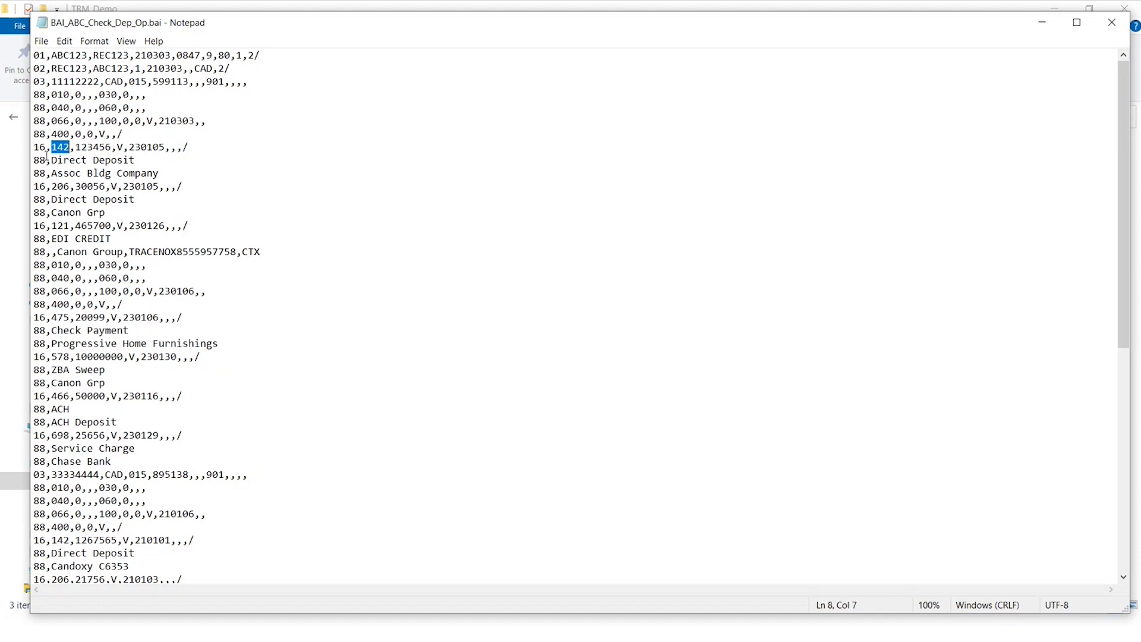
{"action": "left_click_drag", "start_coordinate": [52, 160], "coordinate": [135, 160]}
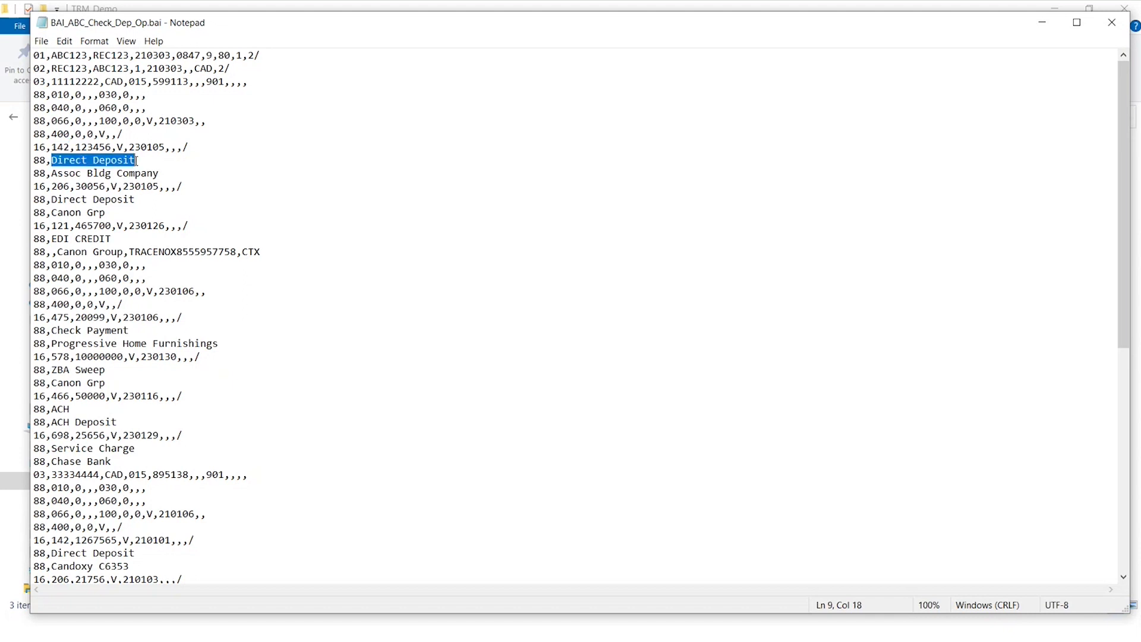
{"action": "left_click_drag", "start_coordinate": [52, 173], "coordinate": [159, 173]}
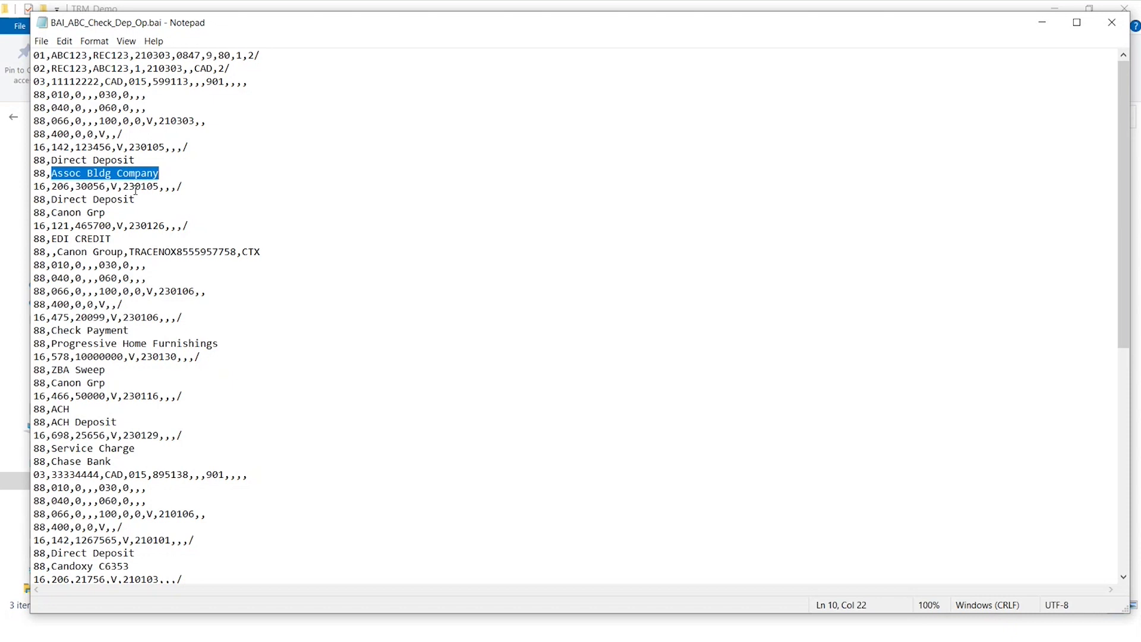
{"action": "left_click", "coordinate": [183, 183]}
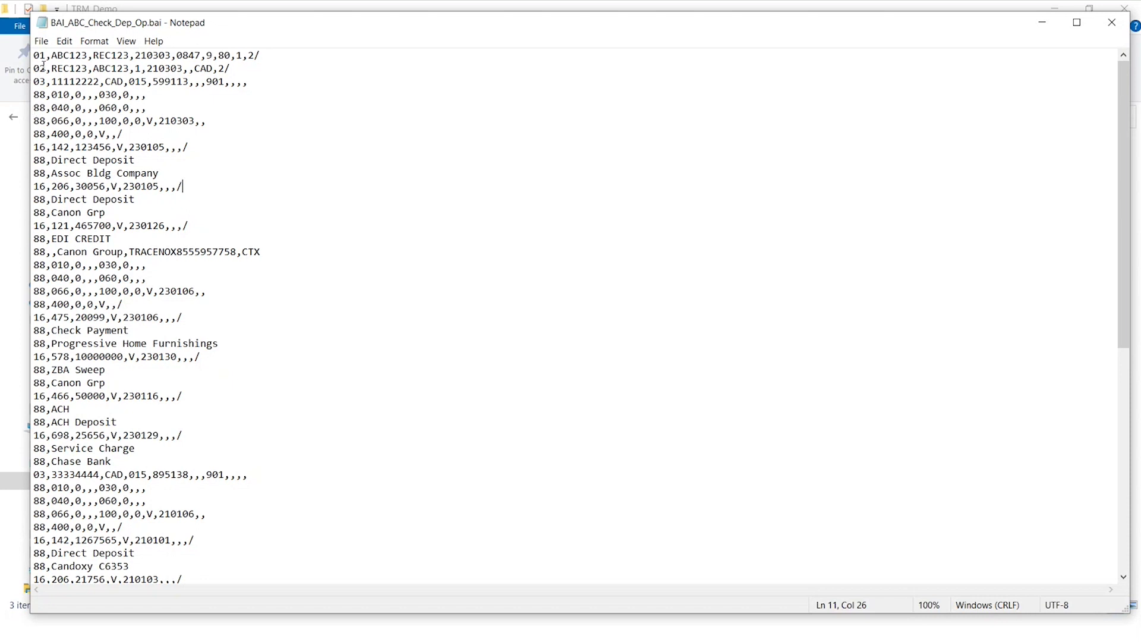
- Inspect the first 16 record's amount and value date, and locate the following 16 record with code 206
{"action": "left_click_drag", "start_coordinate": [34, 147], "coordinate": [111, 148]}
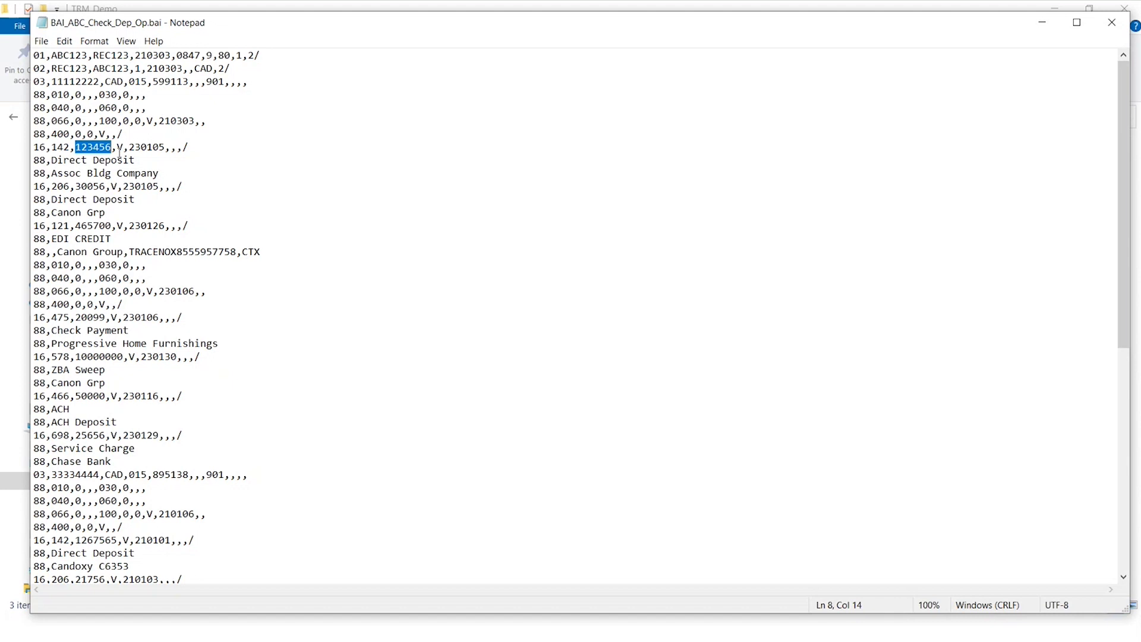
{"action": "left_click_drag", "start_coordinate": [117, 148], "coordinate": [166, 148]}
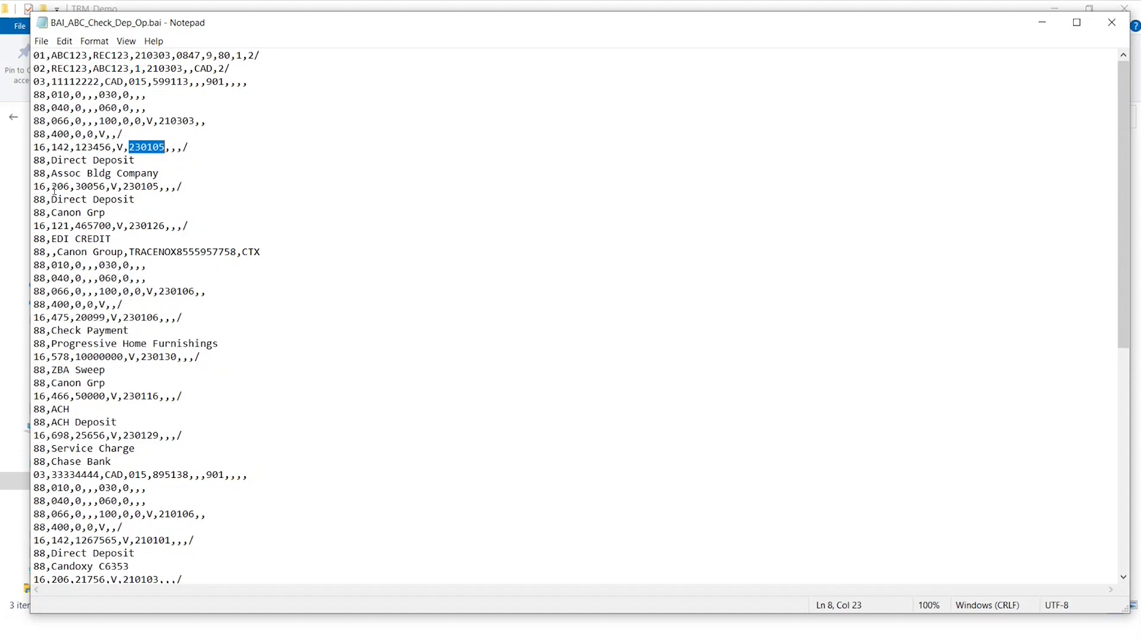
{"action": "left_click_drag", "start_coordinate": [34, 187], "coordinate": [53, 187]}
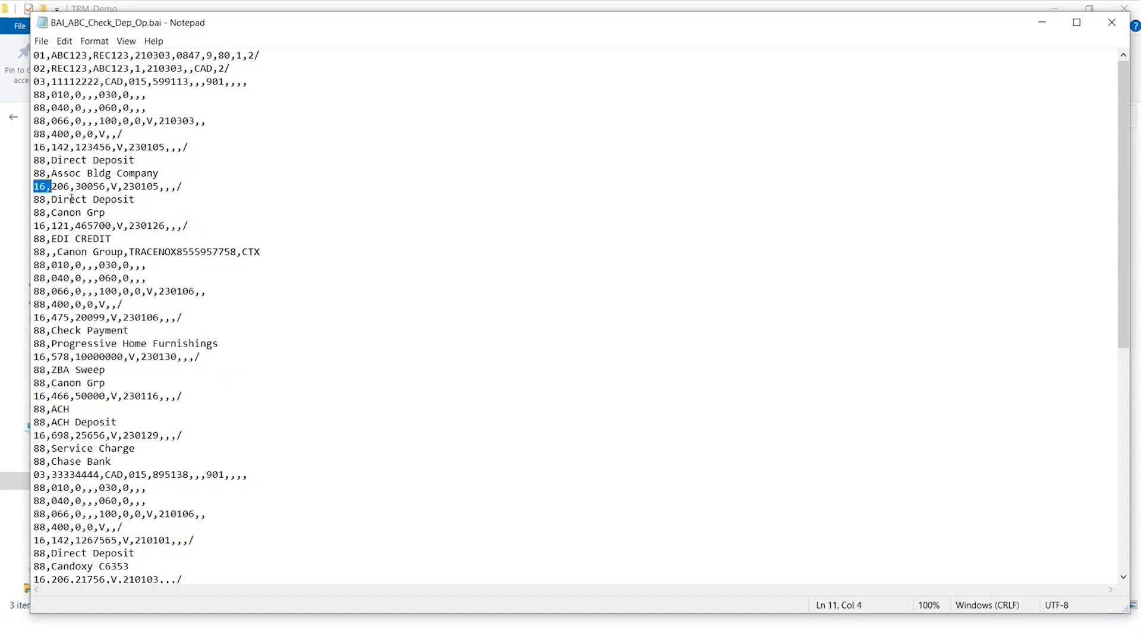
- Examine the 16 record with code 121 and its EDI CREDIT, Canon Group and CTX continuation lines, and close the BAI file
{"action": "mouse_move", "coordinate": [57, 213]}
{"action": "left_mouse_down"}
{"action": "mouse_move", "coordinate": [105, 213]}
{"action": "mouse_move", "coordinate": [70, 230]}
{"action": "left_mouse_up"}
{"action": "left_click", "coordinate": [130, 252]}
{"action": "left_click_drag", "start_coordinate": [131, 252], "coordinate": [260, 254]}
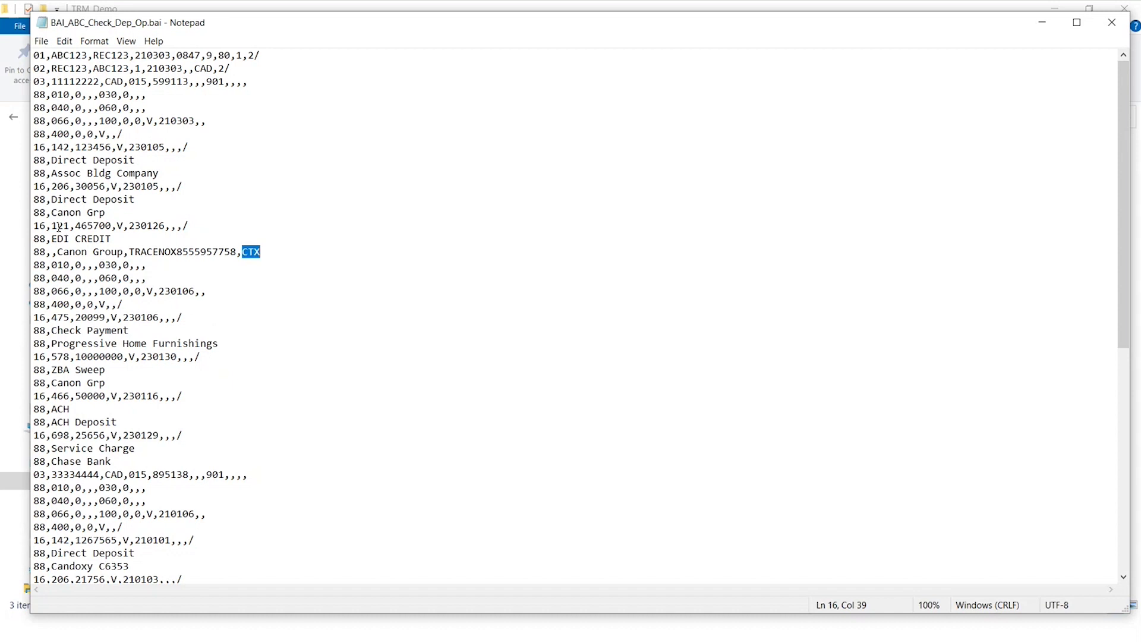
{"action": "left_click_drag", "start_coordinate": [52, 226], "coordinate": [105, 238]}
{"action": "left_click", "coordinate": [1111, 24]}
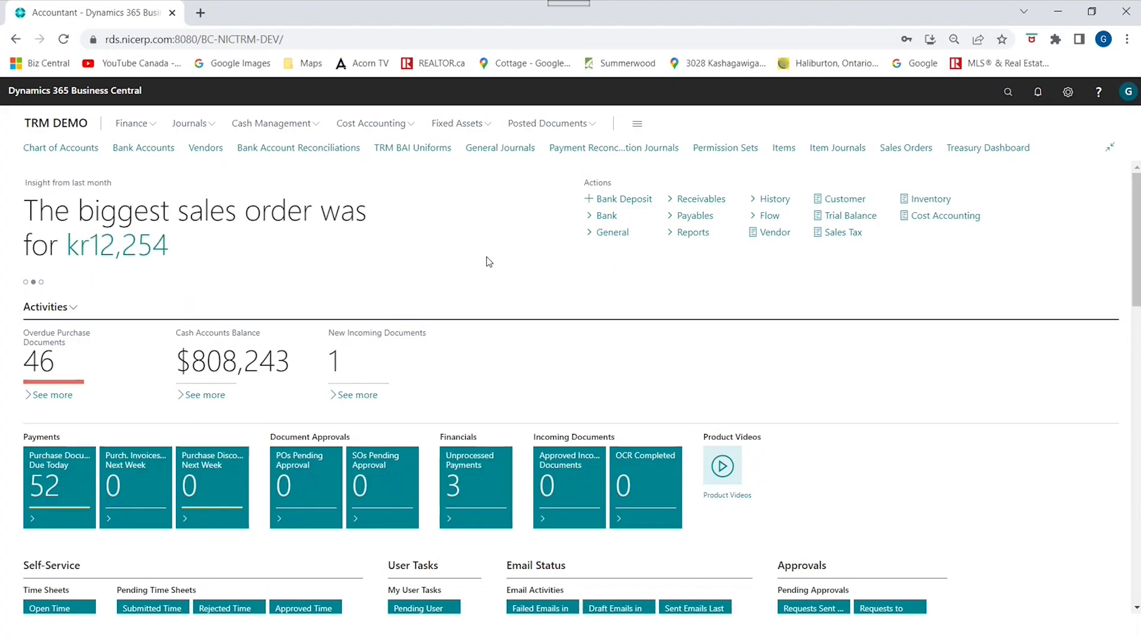
- Check the Bank Account Reconciliations list in Business Central and open the enabled ABC record from TRM BAI Uniforms
{"action": "left_click", "coordinate": [292, 150]}
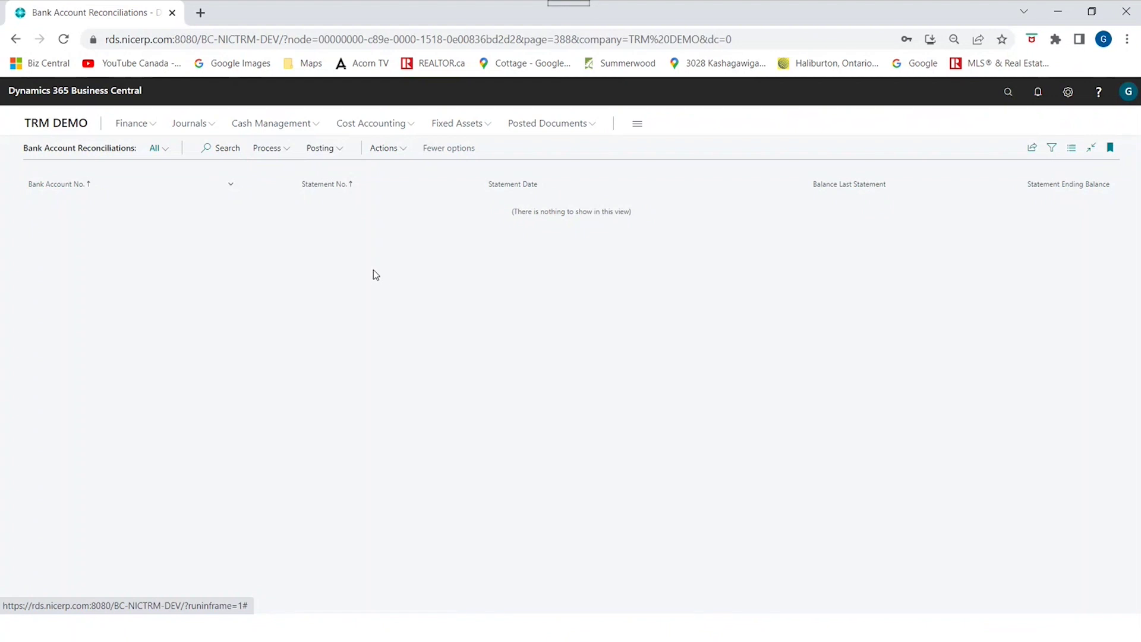
{"action": "key", "text": "Escape"}
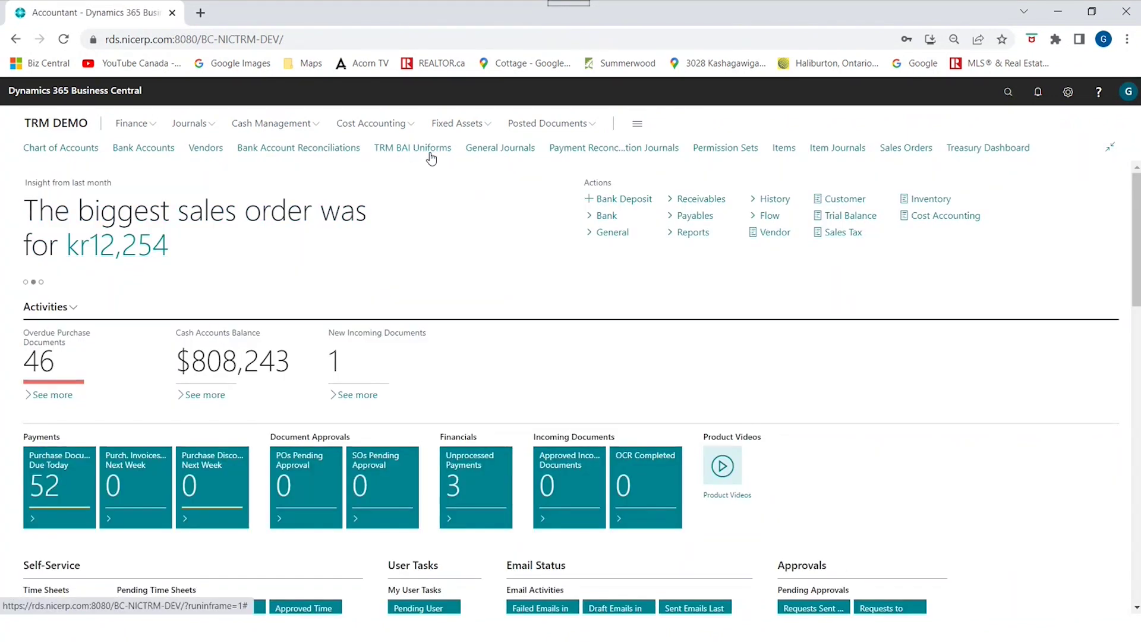
{"action": "left_click", "coordinate": [409, 152]}
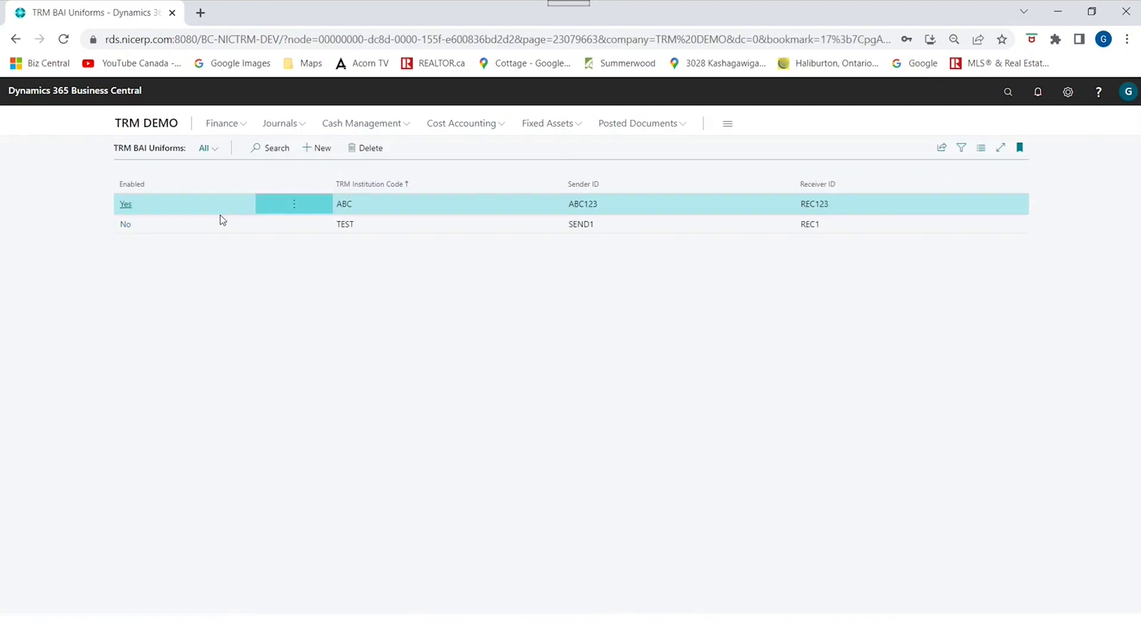
{"action": "left_click", "coordinate": [126, 204]}
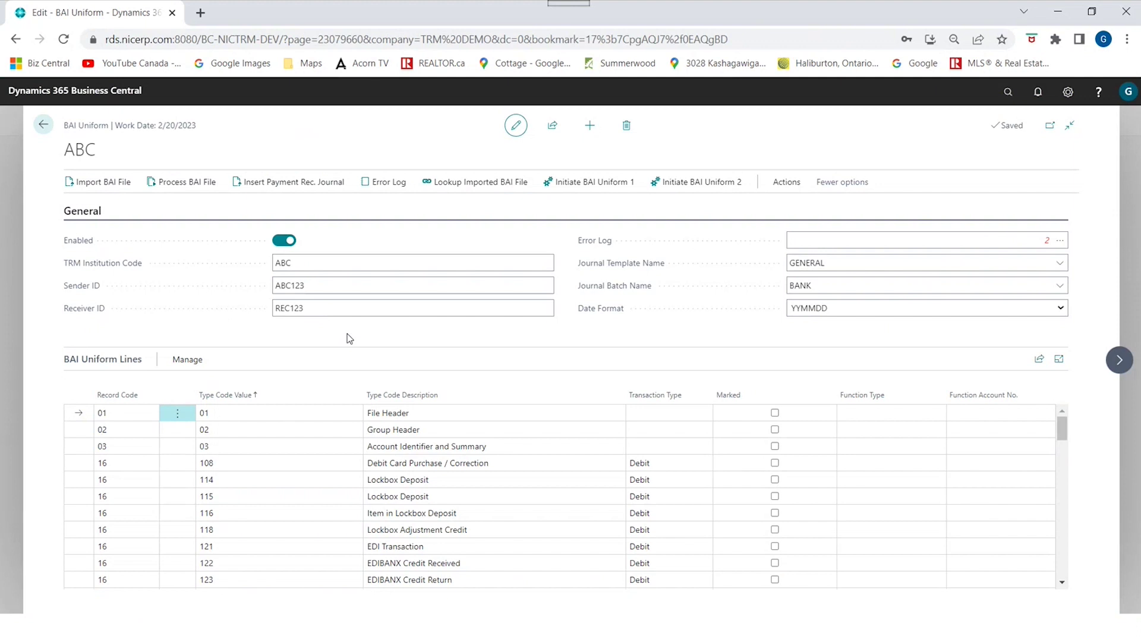
- Review the ABC uniform's institution code, Sender ID, Receiver ID, Journal Template Name and Journal Batch Name
{"action": "left_click", "coordinate": [330, 262]}
{"action": "key", "text": "Tab"}
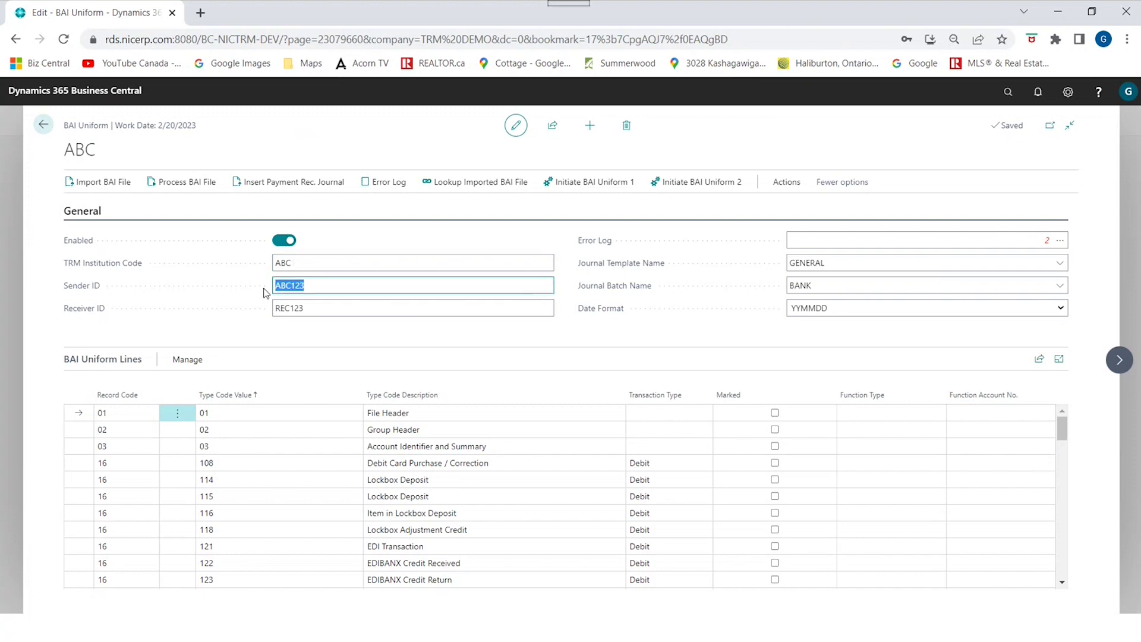
{"action": "key", "text": "Tab"}
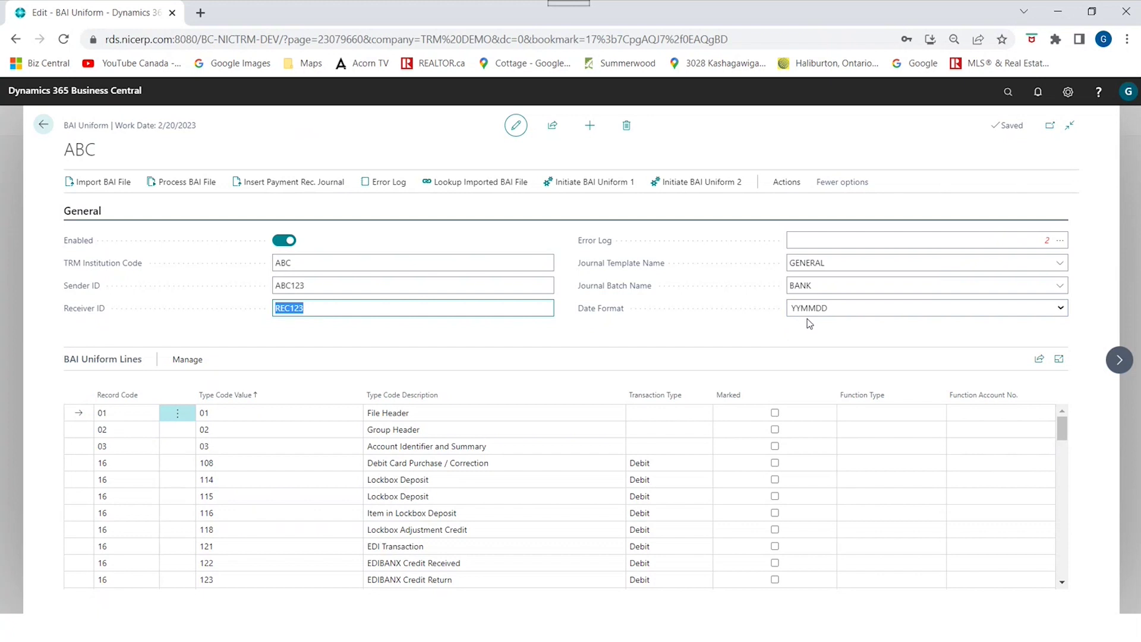
{"action": "left_click", "coordinate": [831, 263]}
{"action": "key", "text": "Tab"}
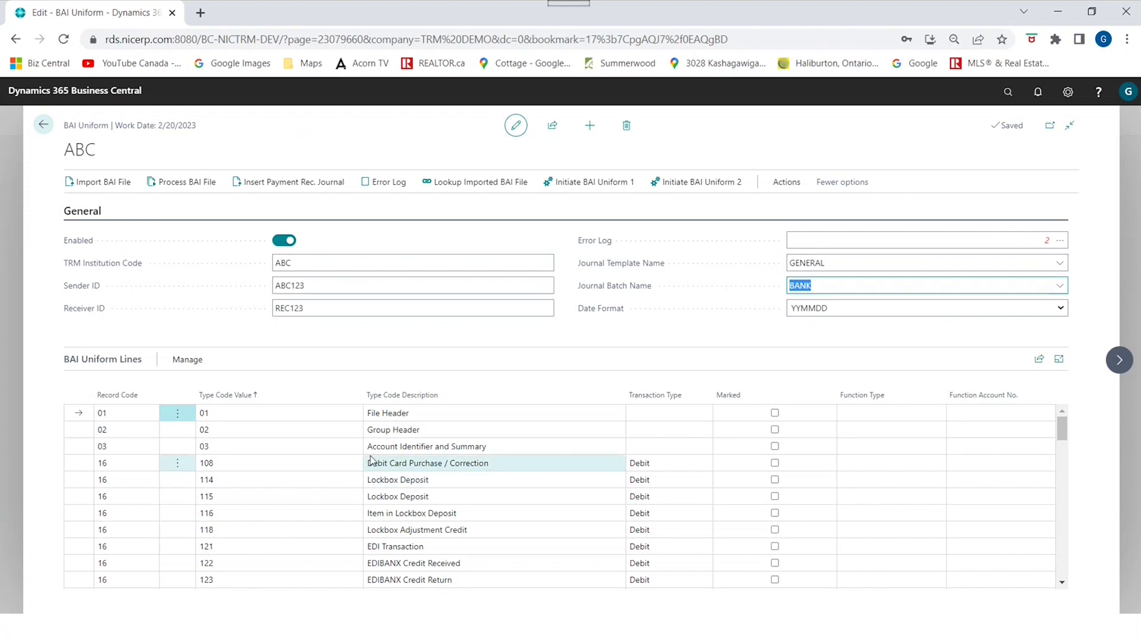
- Browse the BAI Uniform Lines to examine the record 16 type codes, their descriptions and transaction types
{"action": "scroll", "coordinate": [308, 459], "scroll_direction": "down", "scroll_amount": 6}
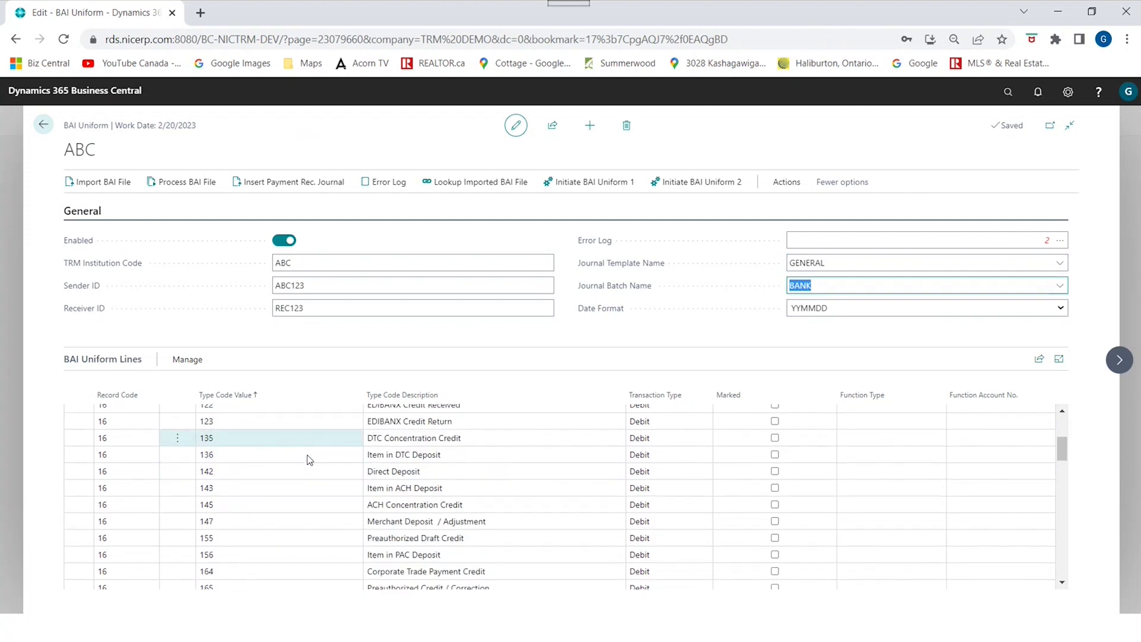
{"action": "scroll", "coordinate": [308, 460], "scroll_direction": "down", "scroll_amount": 8}
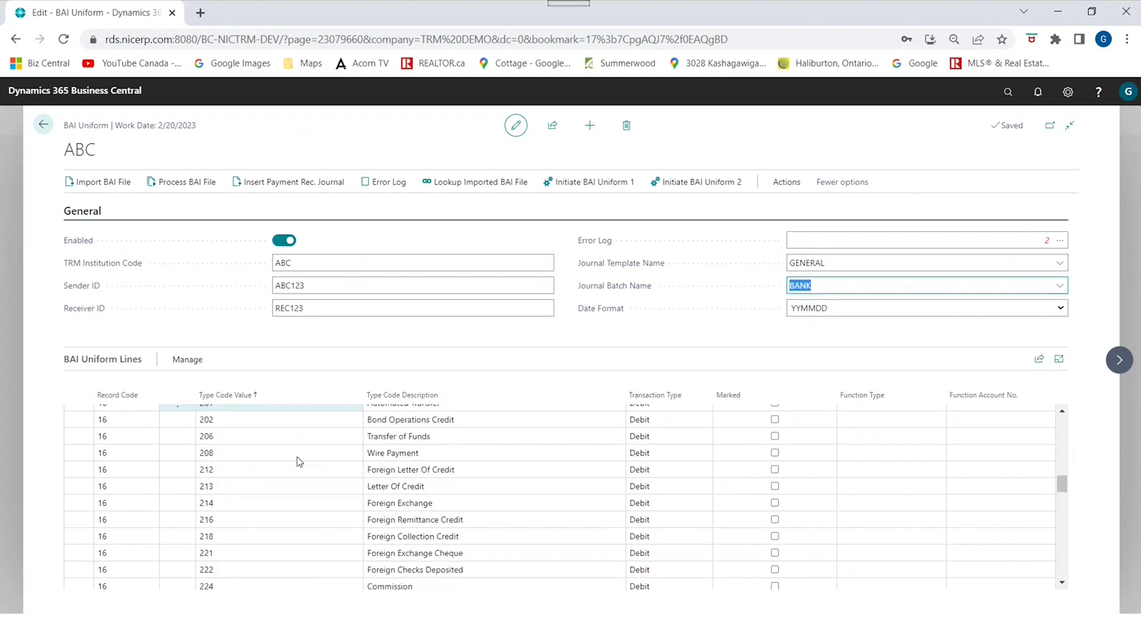
{"action": "scroll", "coordinate": [267, 462], "scroll_direction": "down", "scroll_amount": 5}
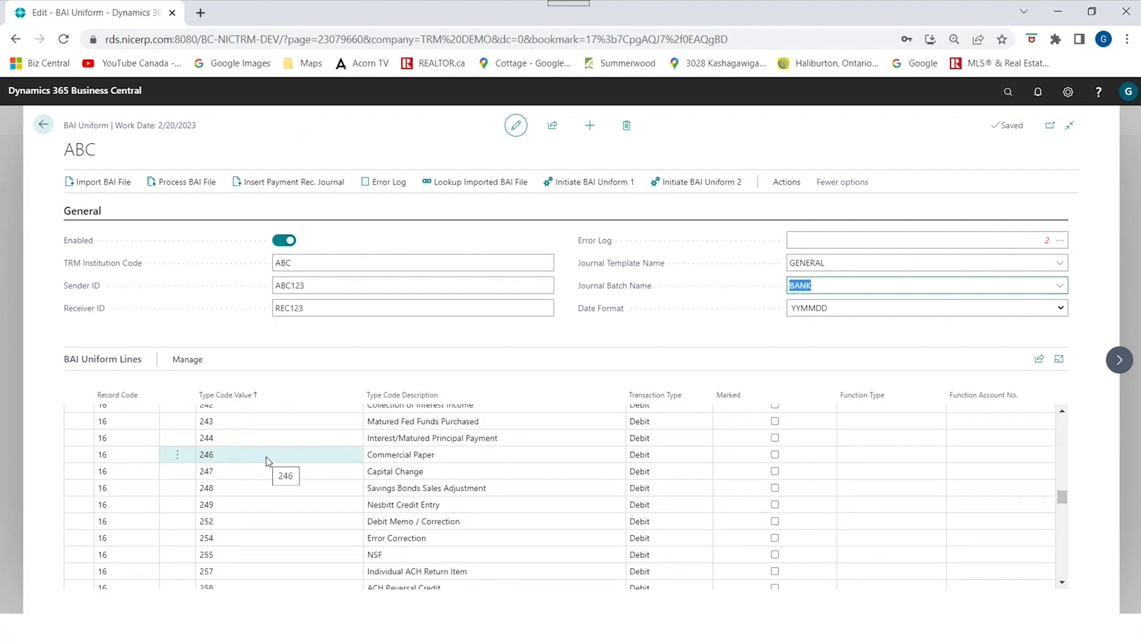
{"action": "scroll", "coordinate": [267, 462], "scroll_direction": "up", "scroll_amount": 10}
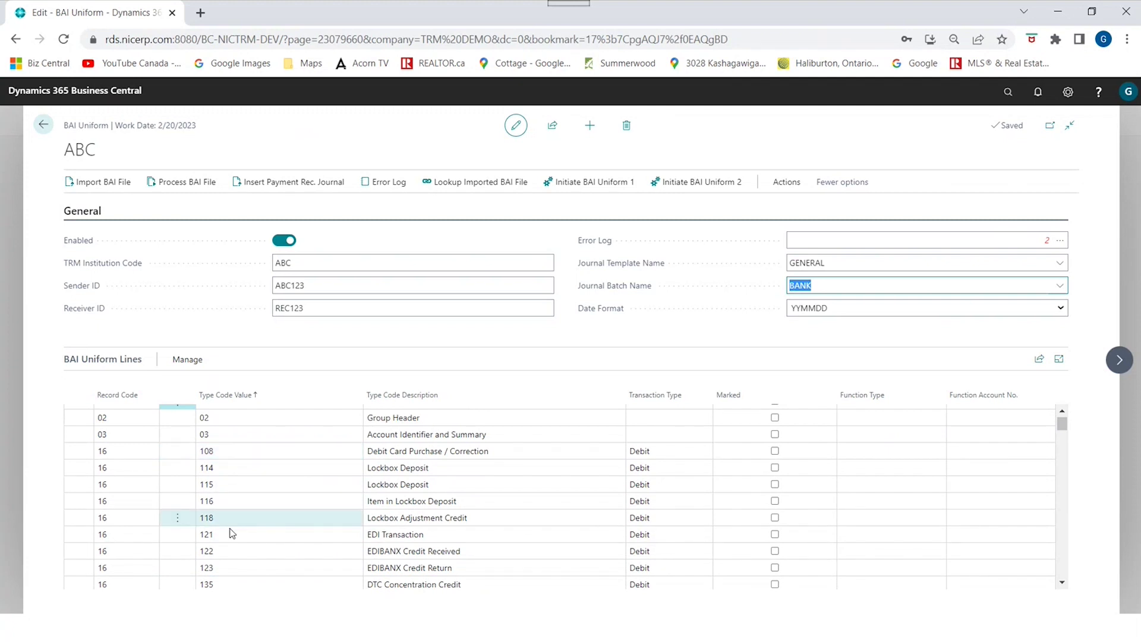
- Open the column mapping of type code 142 and check the BAI column and BC field numbers for Statement Amount
{"action": "scroll", "coordinate": [269, 537], "scroll_direction": "down", "scroll_amount": 3}
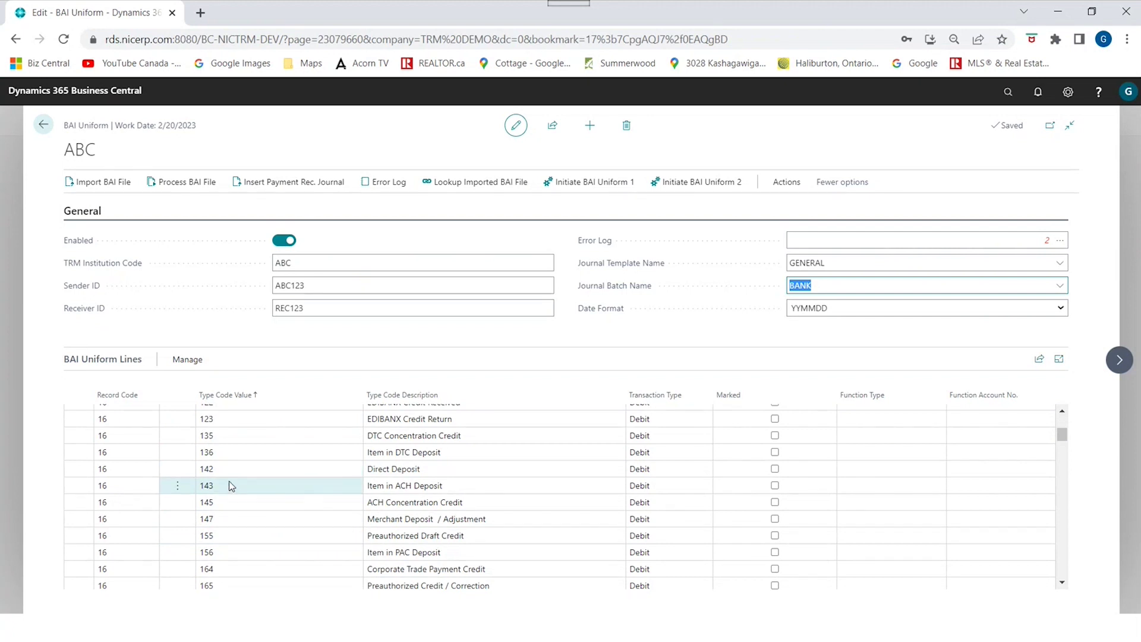
{"action": "left_click", "coordinate": [188, 360]}
{"action": "left_click", "coordinate": [241, 385]}
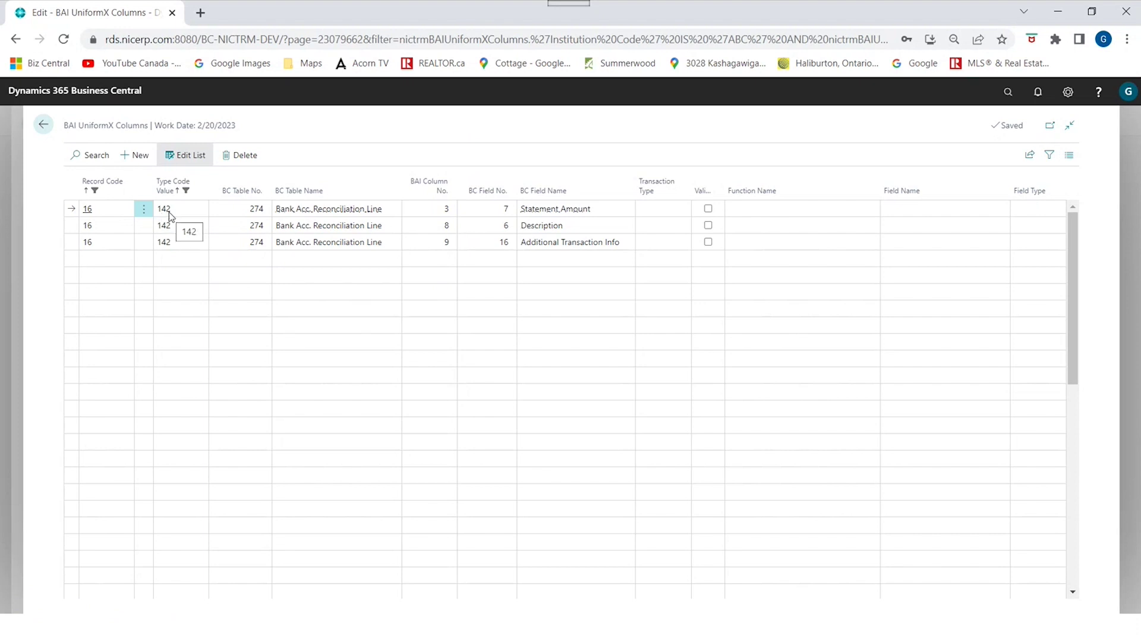
{"action": "left_click", "coordinate": [445, 209]}
{"action": "left_click", "coordinate": [506, 210]}
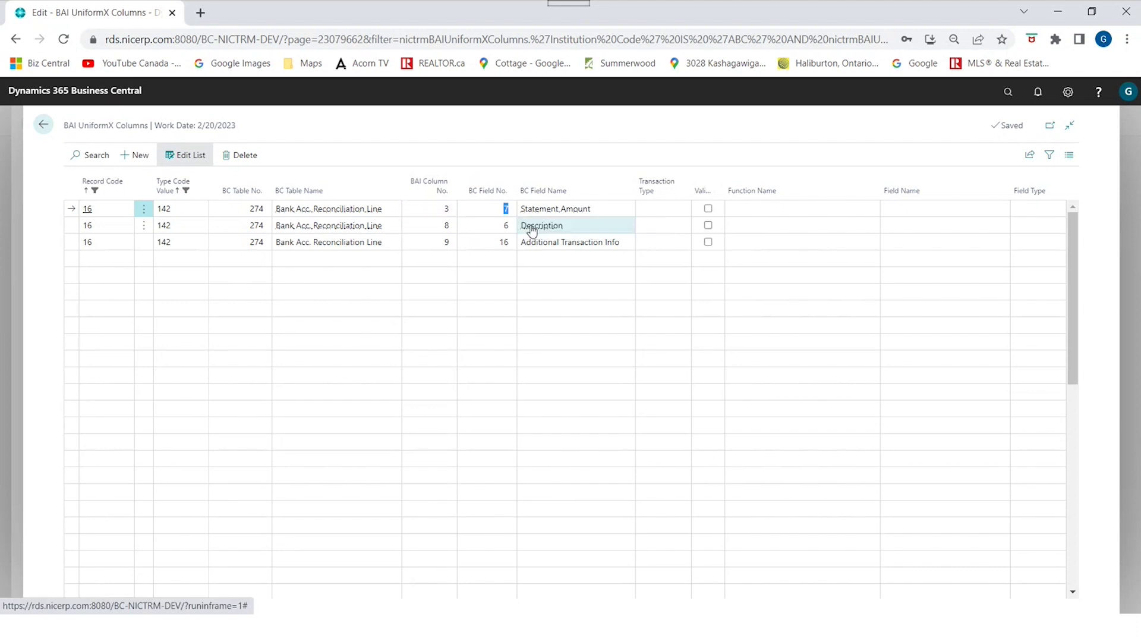
- Check the BAI column and BC field numbers for Description and Additional Transaction Info, and return to the ABC uniform
{"action": "left_click", "coordinate": [446, 228]}
{"action": "left_click", "coordinate": [506, 226]}
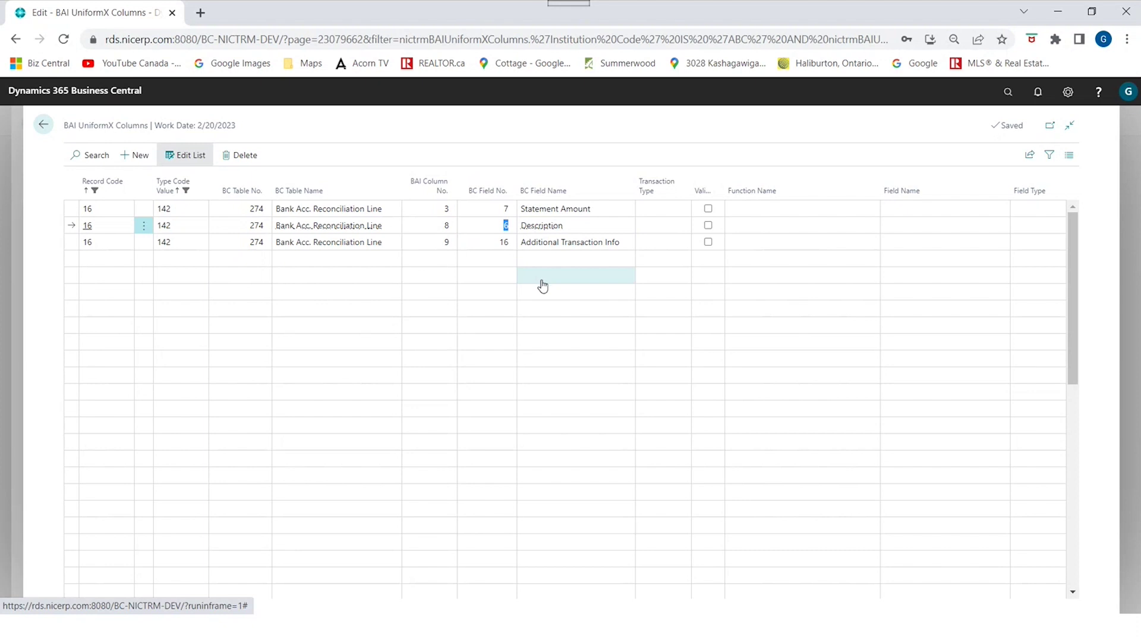
{"action": "left_click", "coordinate": [445, 244]}
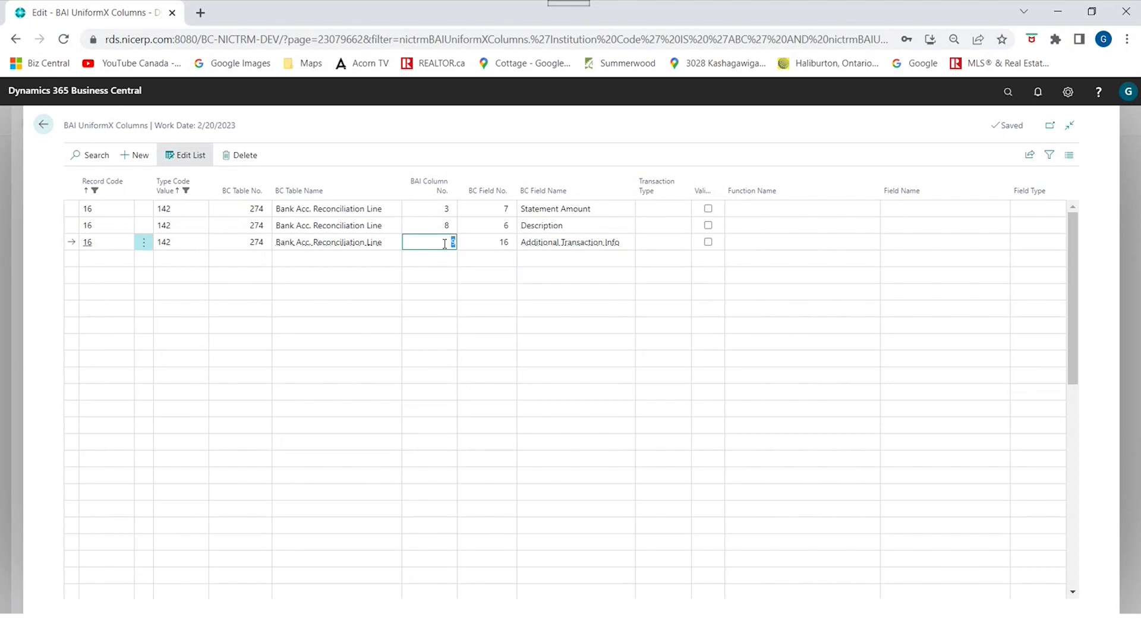
{"action": "left_click", "coordinate": [505, 245]}
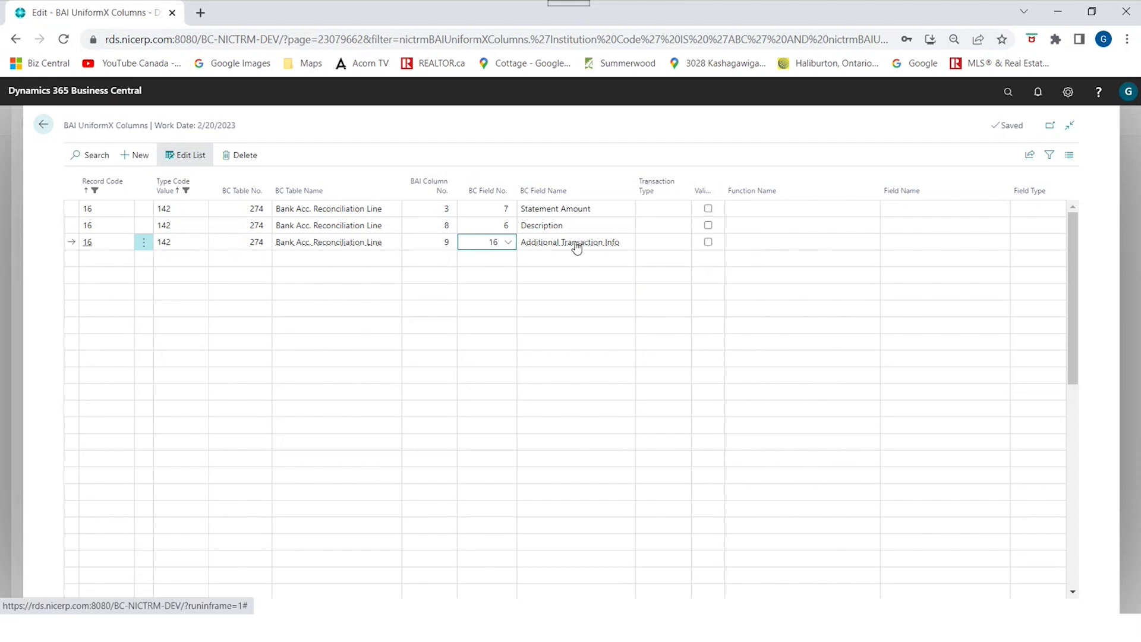
{"action": "key", "text": "Escape"}
{"action": "left_click", "coordinate": [392, 504]}
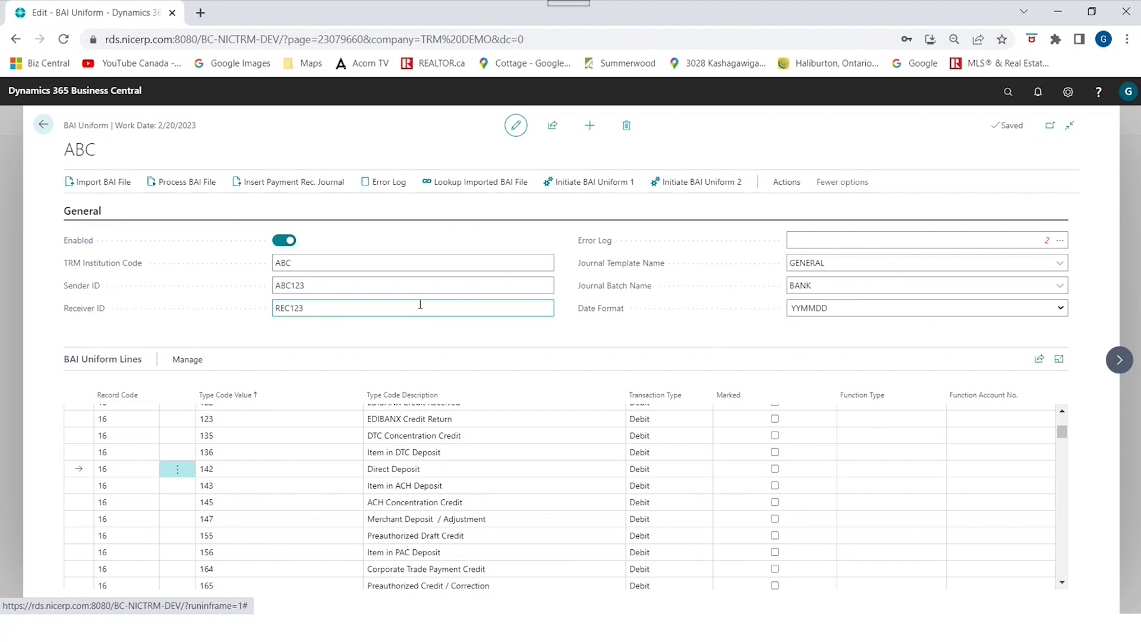
- Import the bank's BAI file into the ABC uniform
{"action": "left_click", "coordinate": [108, 188]}
{"action": "left_click", "coordinate": [614, 381]}
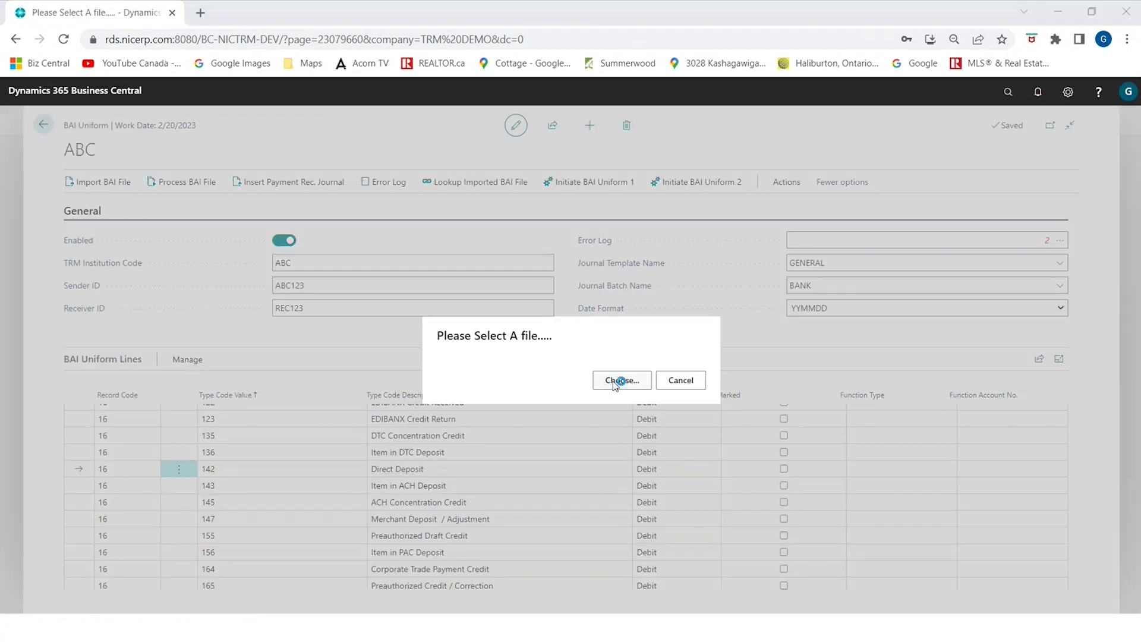
{"action": "double_click", "coordinate": [198, 127]}
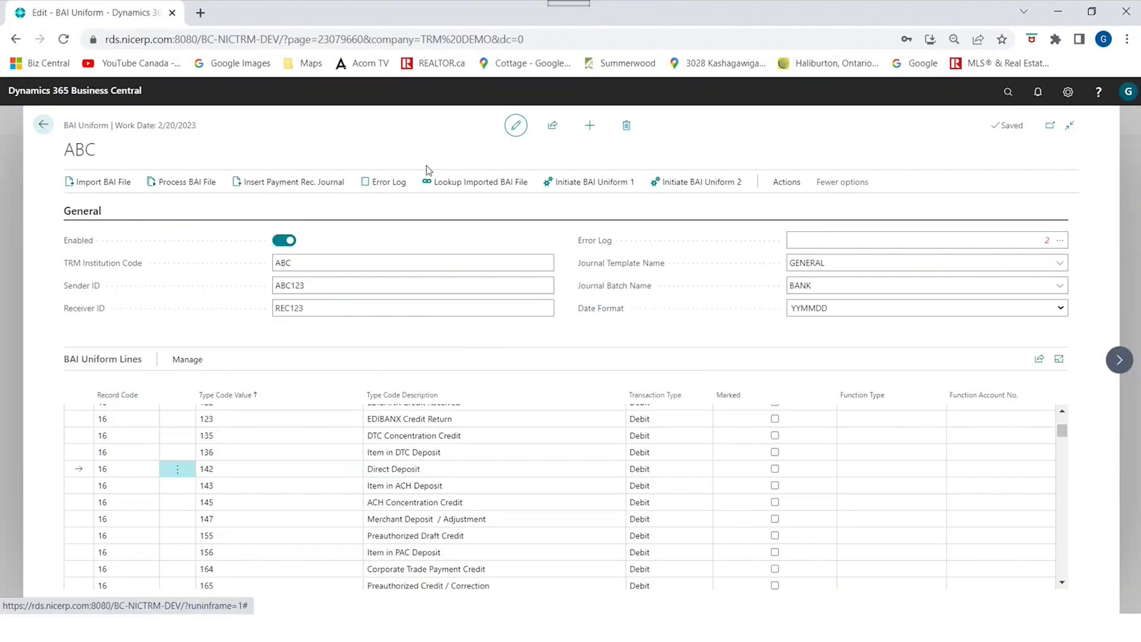
- Look up the imported BAI file data and review its lines down to the last and back to the first
{"action": "left_click", "coordinate": [484, 189]}
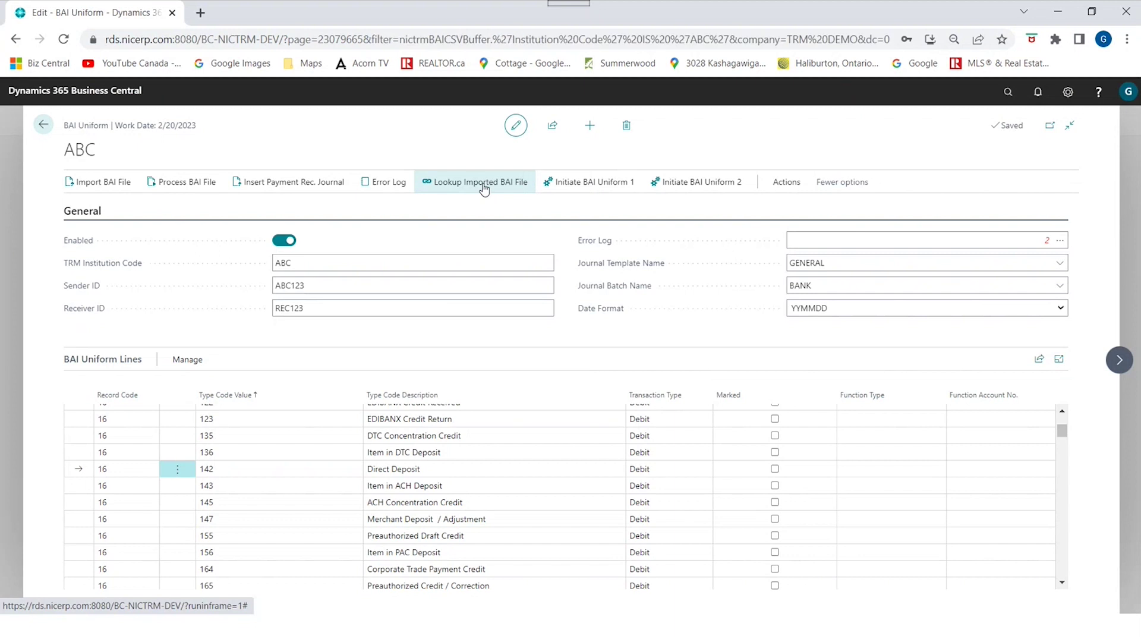
{"action": "scroll", "coordinate": [378, 249], "scroll_direction": "down", "scroll_amount": 10}
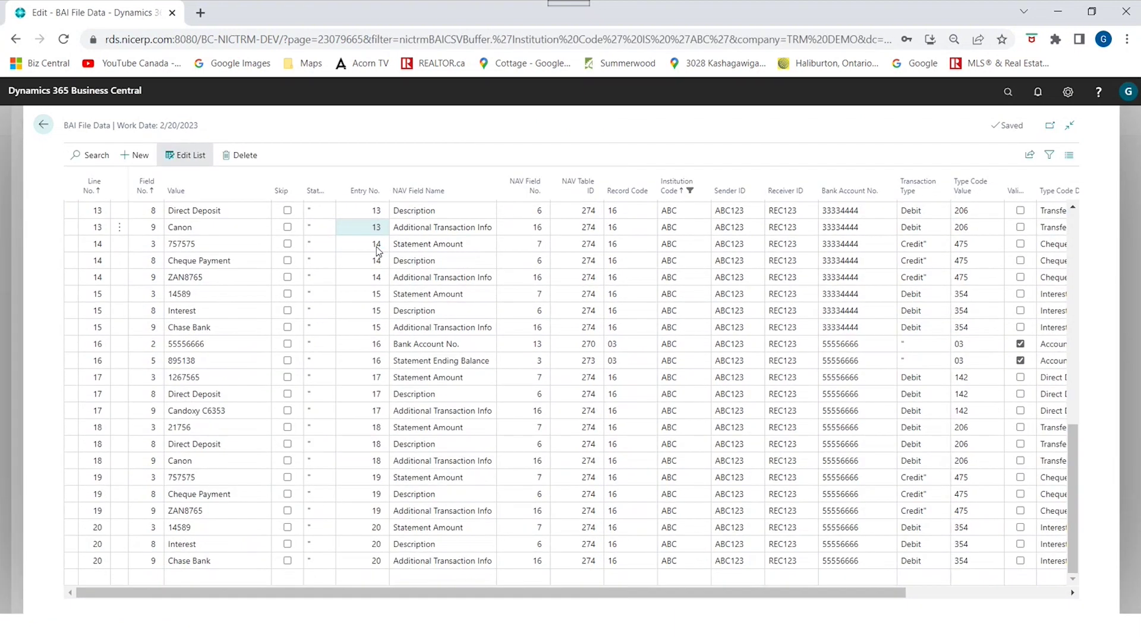
{"action": "left_click", "coordinate": [376, 247]}
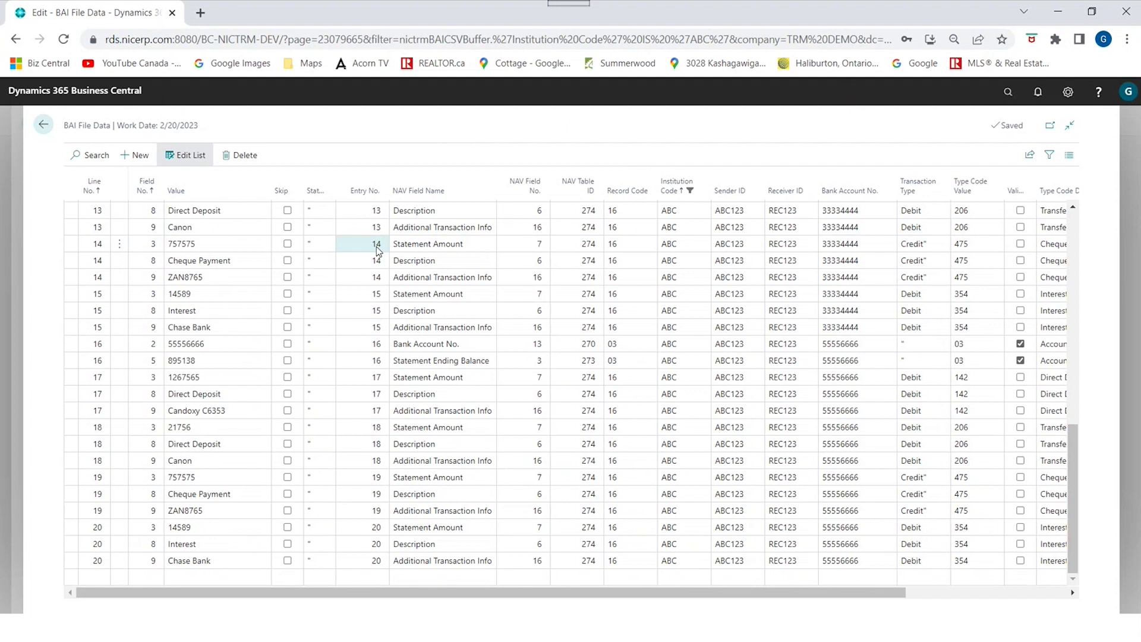
{"action": "key", "text": "ctrl+Home"}
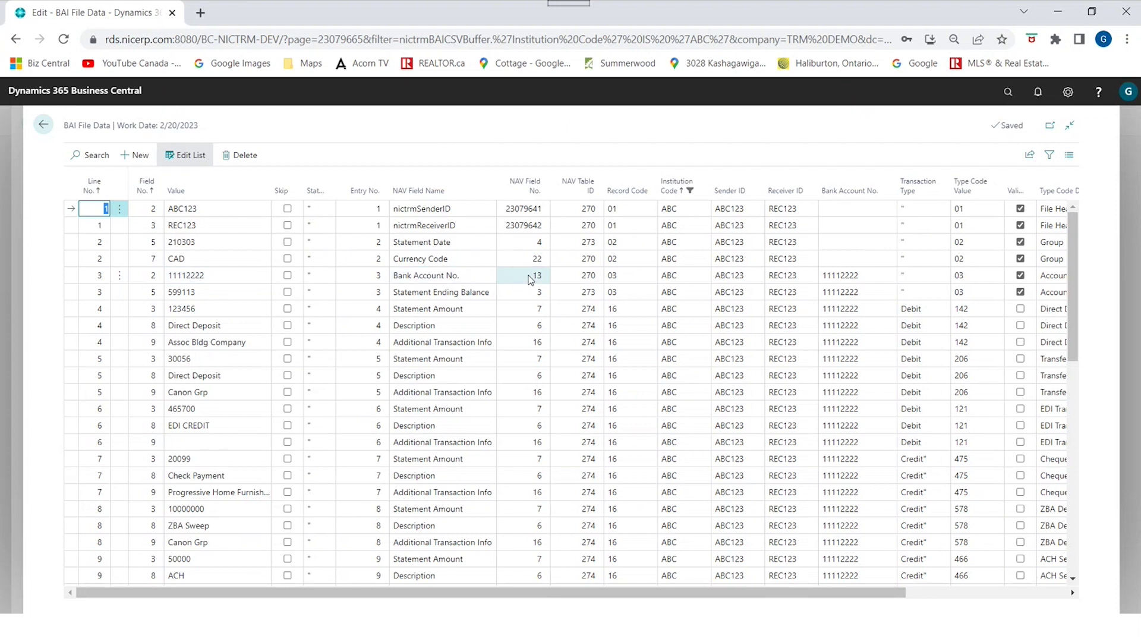
- Examine the imported 03 Bank Account No. line's value, NAV table ID, sender, receiver and account fields, and the following Description line
{"action": "left_click", "coordinate": [215, 282]}
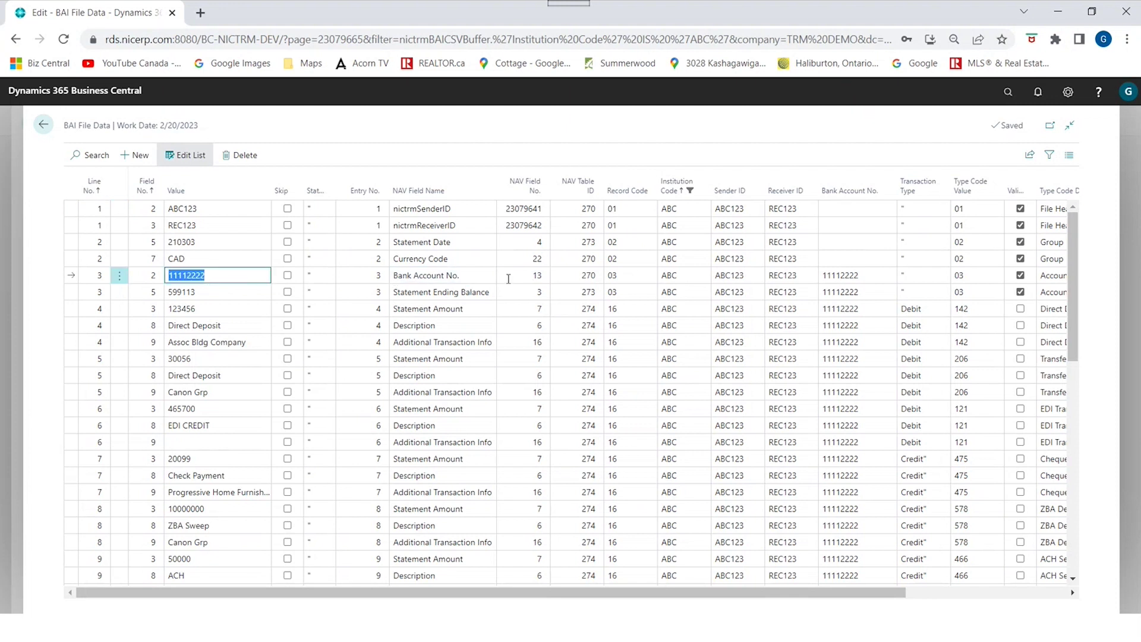
{"action": "left_click", "coordinate": [580, 275]}
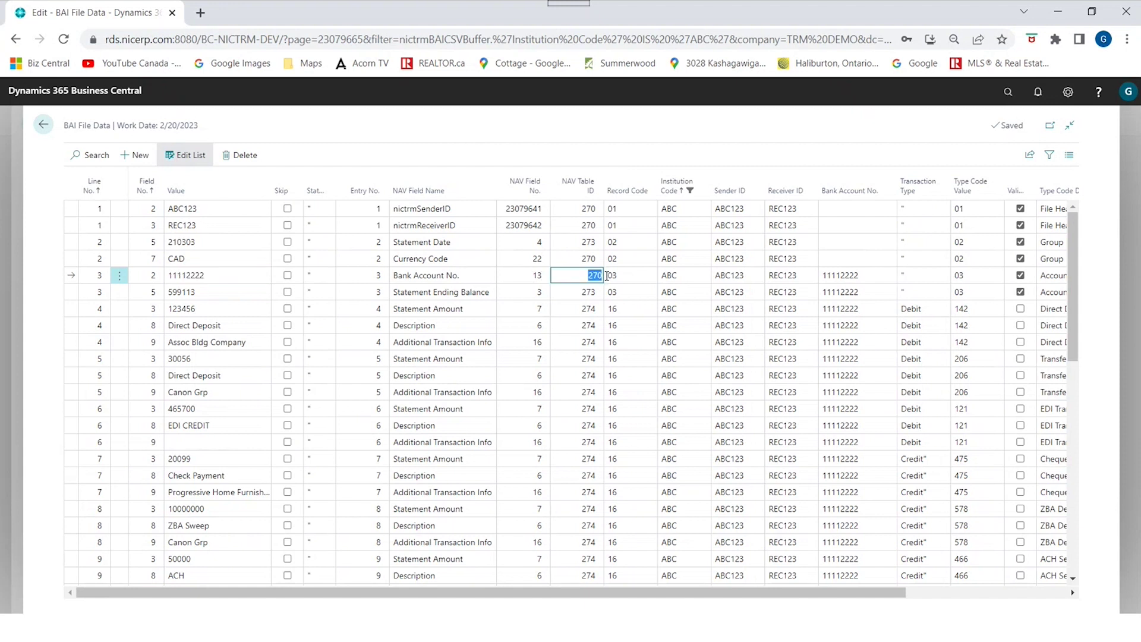
{"action": "left_click", "coordinate": [746, 276]}
{"action": "left_click", "coordinate": [785, 278]}
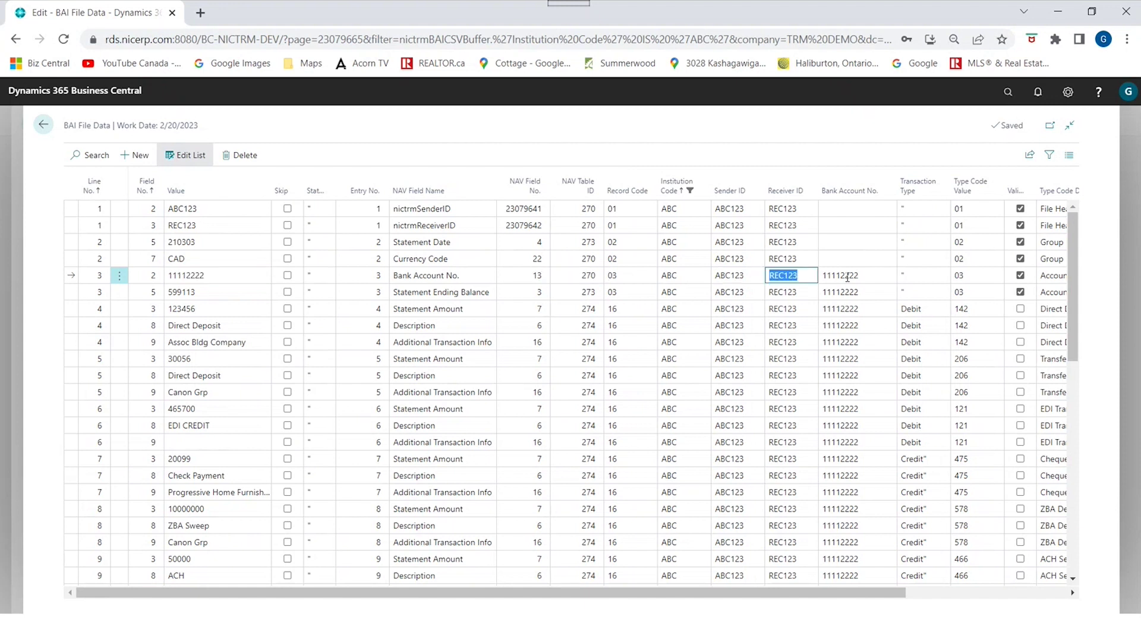
{"action": "left_click", "coordinate": [849, 277]}
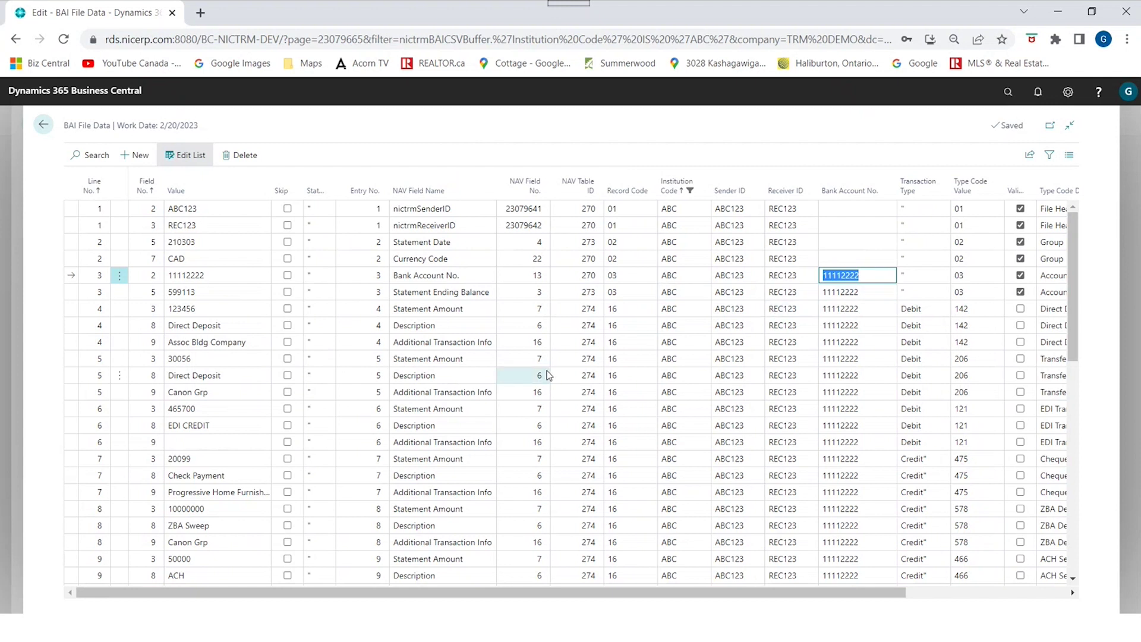
{"action": "left_click", "coordinate": [409, 329]}
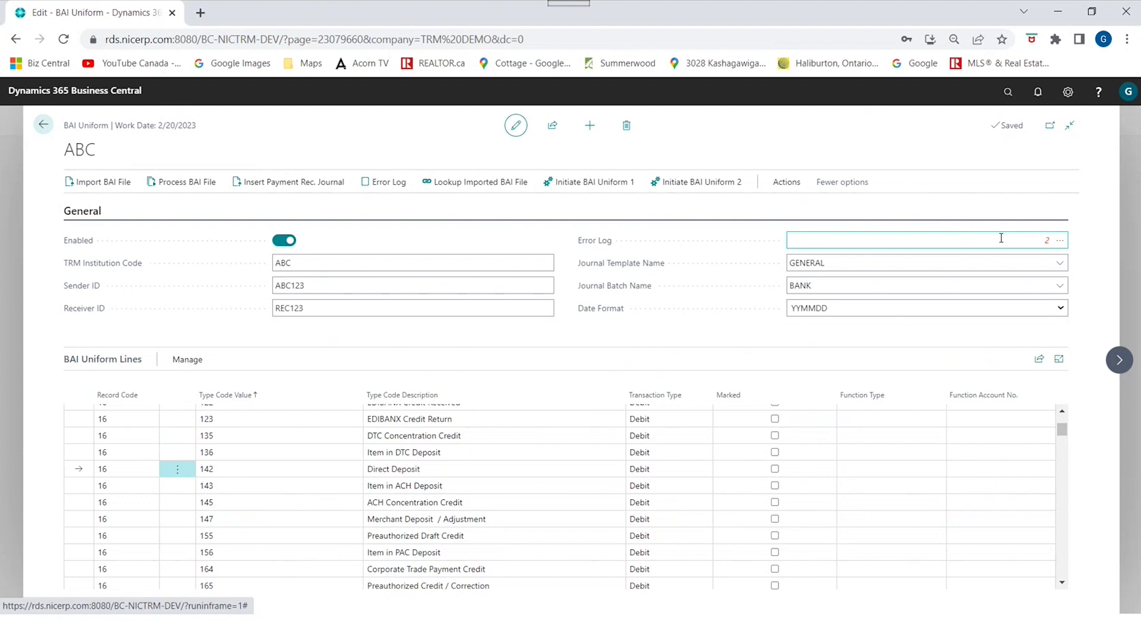
- Check the ABC uniform's error log, and process the imported BAI file
{"action": "left_click", "coordinate": [1064, 243]}
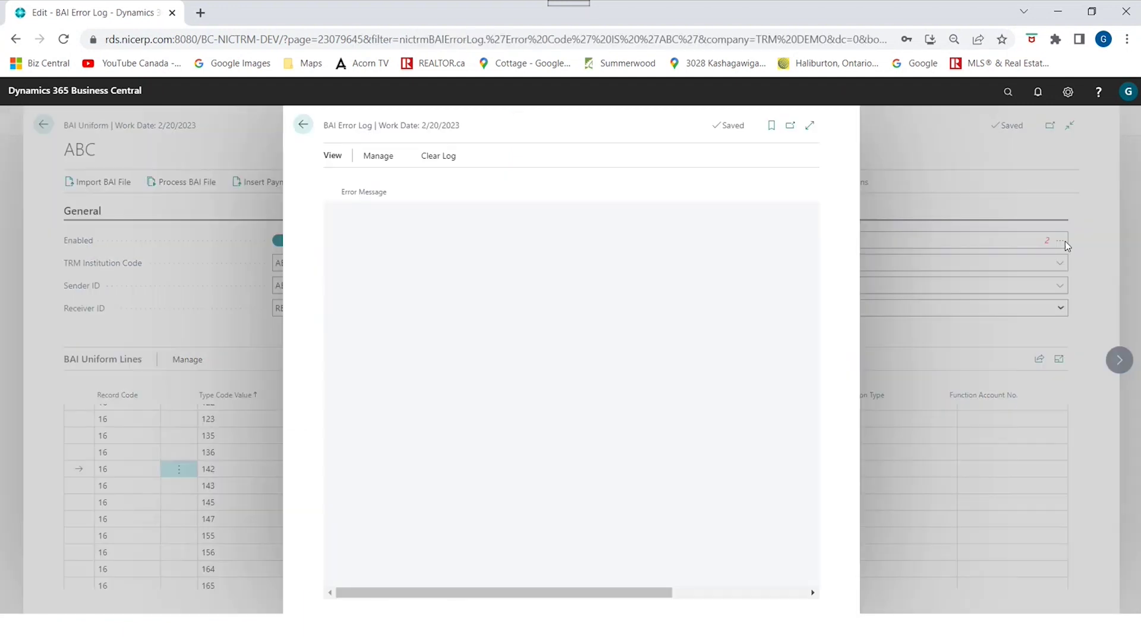
{"action": "left_click", "coordinate": [632, 214]}
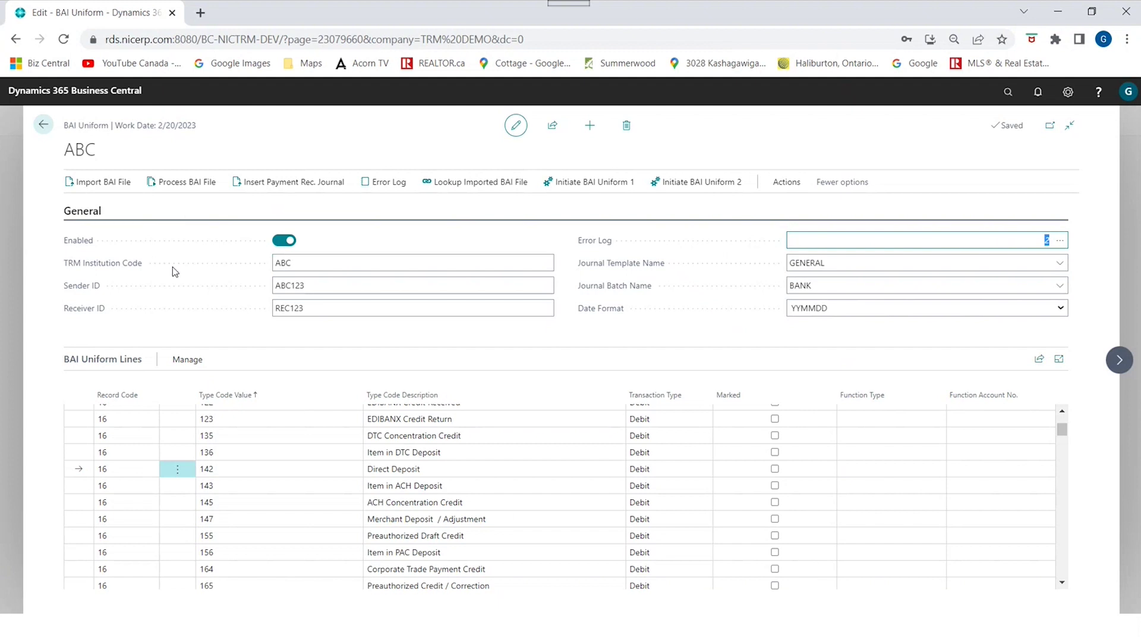
{"action": "left_click", "coordinate": [190, 186]}
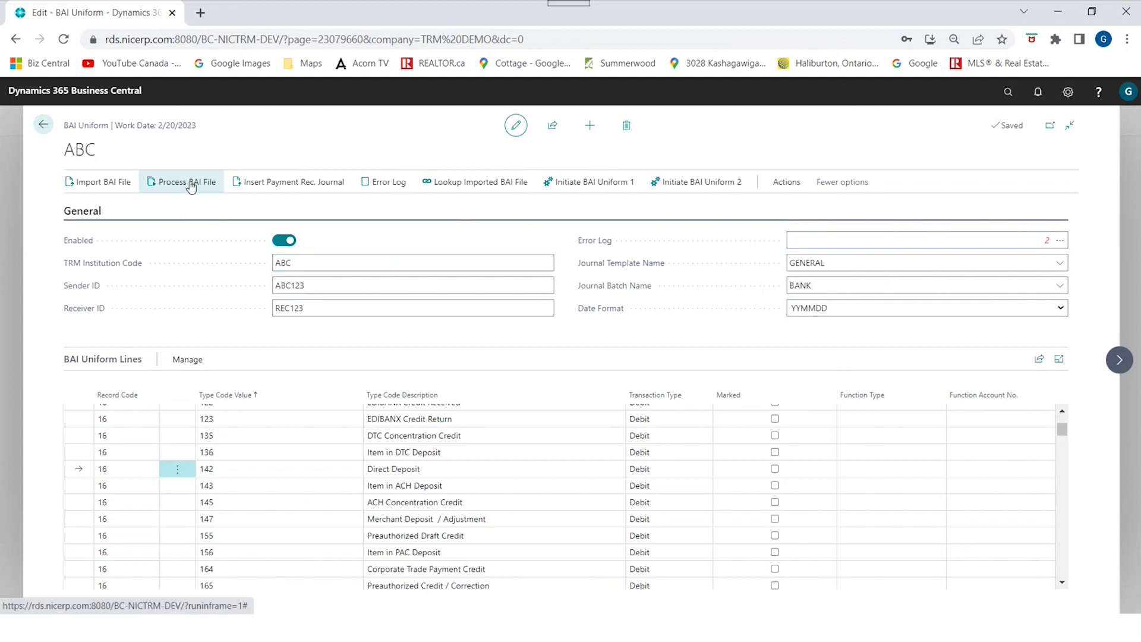
{"action": "left_click", "coordinate": [629, 388]}
{"action": "left_click", "coordinate": [668, 395]}
{"action": "left_click", "coordinate": [668, 394]}
{"action": "left_click", "coordinate": [668, 395]}
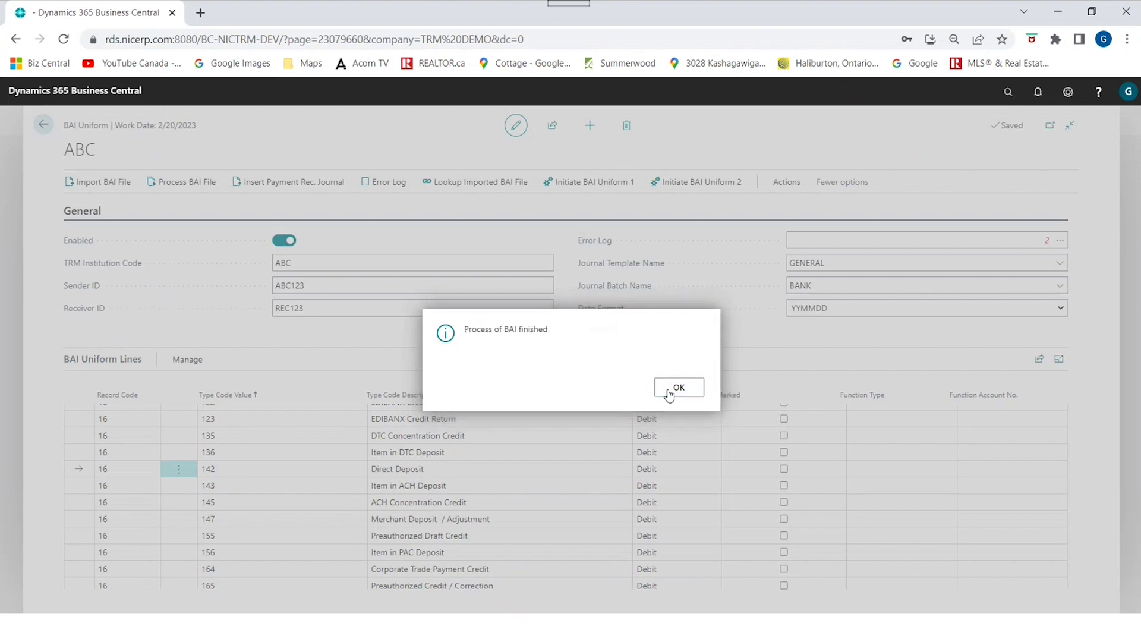
{"action": "left_click", "coordinate": [679, 387]}
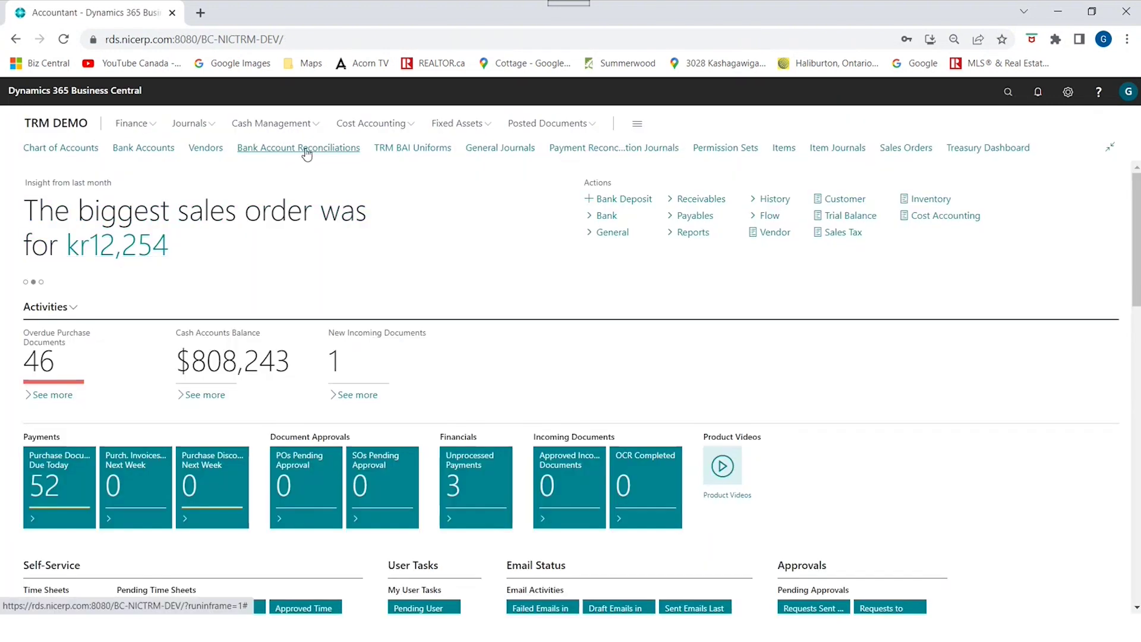
- Open the ABC CHECK bank account reconciliation and review its statement lines, including BAI code, BAI description and additional transaction info
{"action": "left_click", "coordinate": [305, 148]}
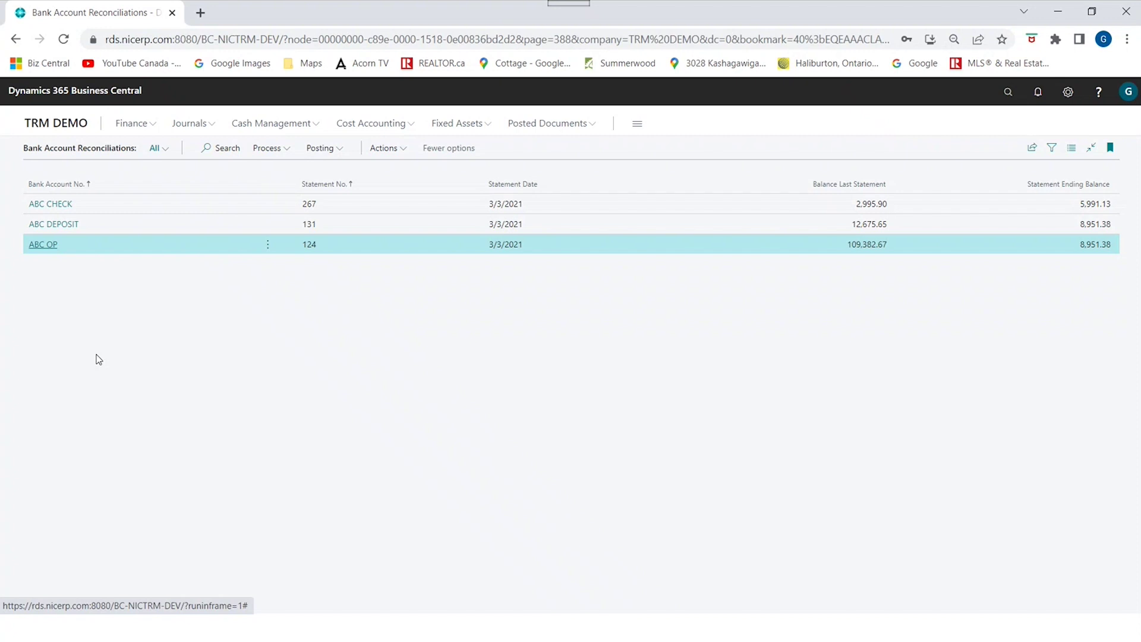
{"action": "left_click", "coordinate": [51, 205]}
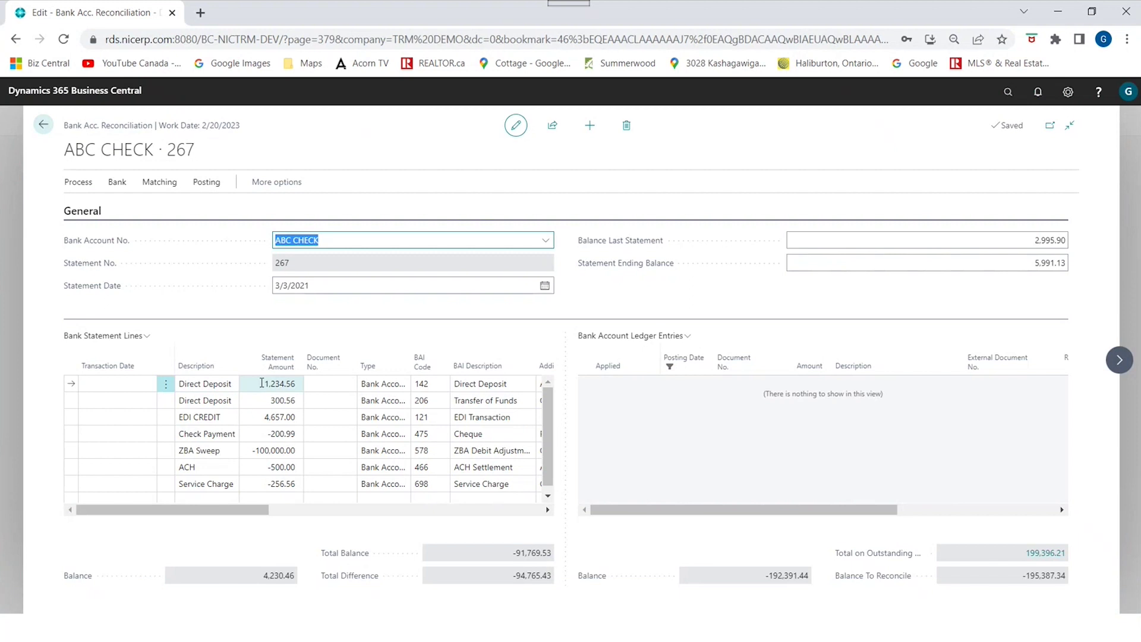
{"action": "left_click_drag", "start_coordinate": [254, 509], "coordinate": [282, 518]}
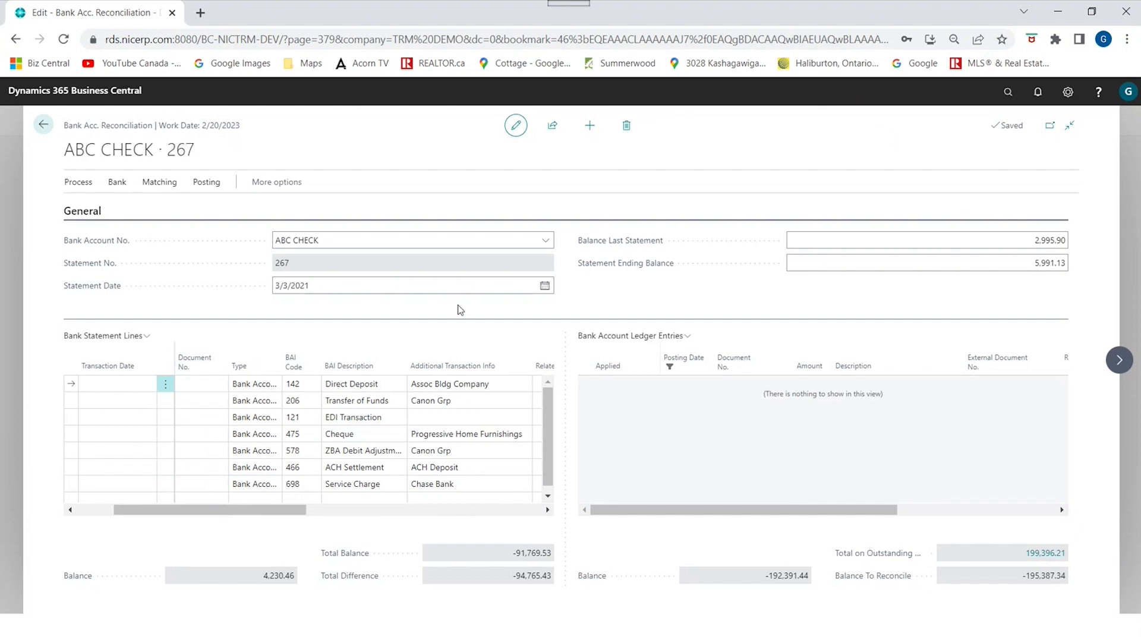
{"action": "left_click", "coordinate": [340, 239]}
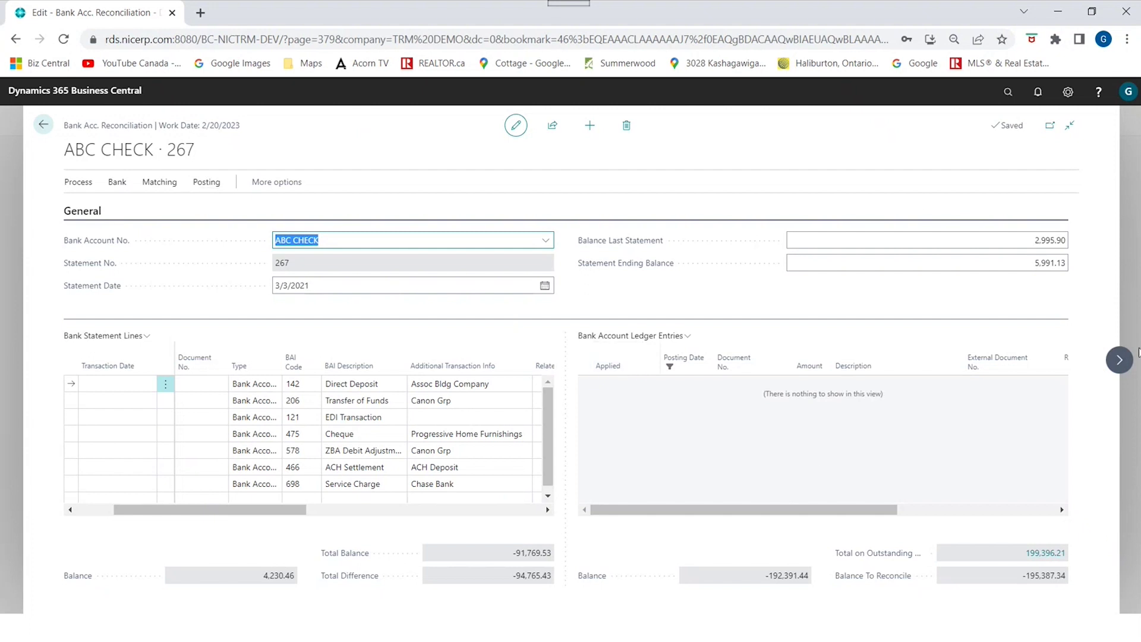
- Review the statement lines of the ABC DEPOSIT and ABC OP reconciliations, and look at ABC CHECK once more
{"action": "left_click", "coordinate": [1125, 361]}
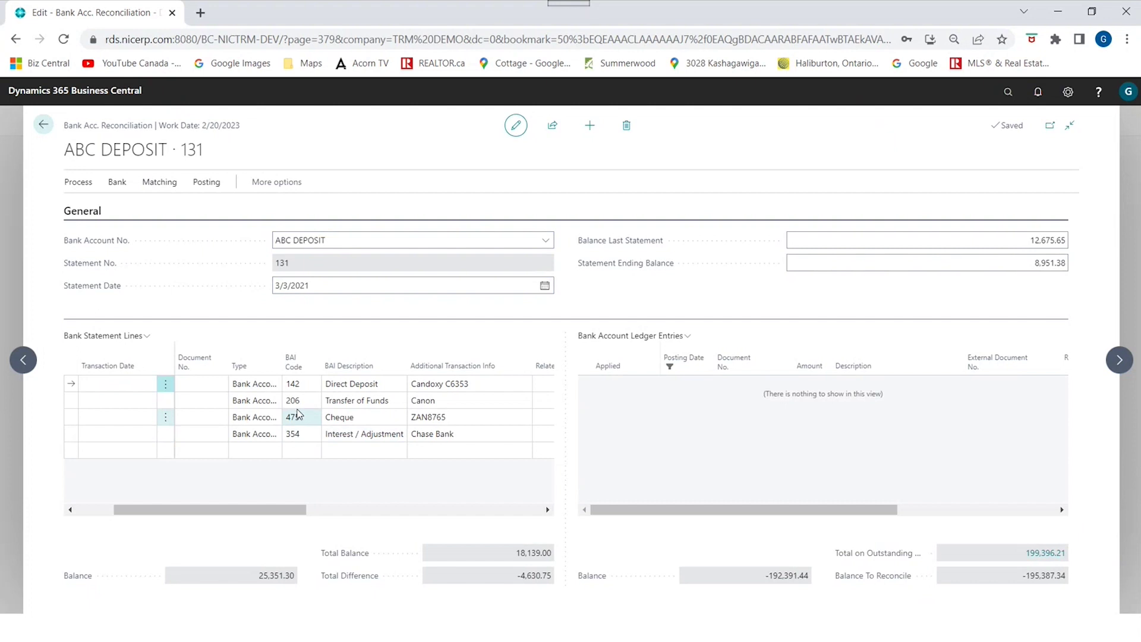
{"action": "left_click_drag", "start_coordinate": [285, 514], "coordinate": [145, 512]}
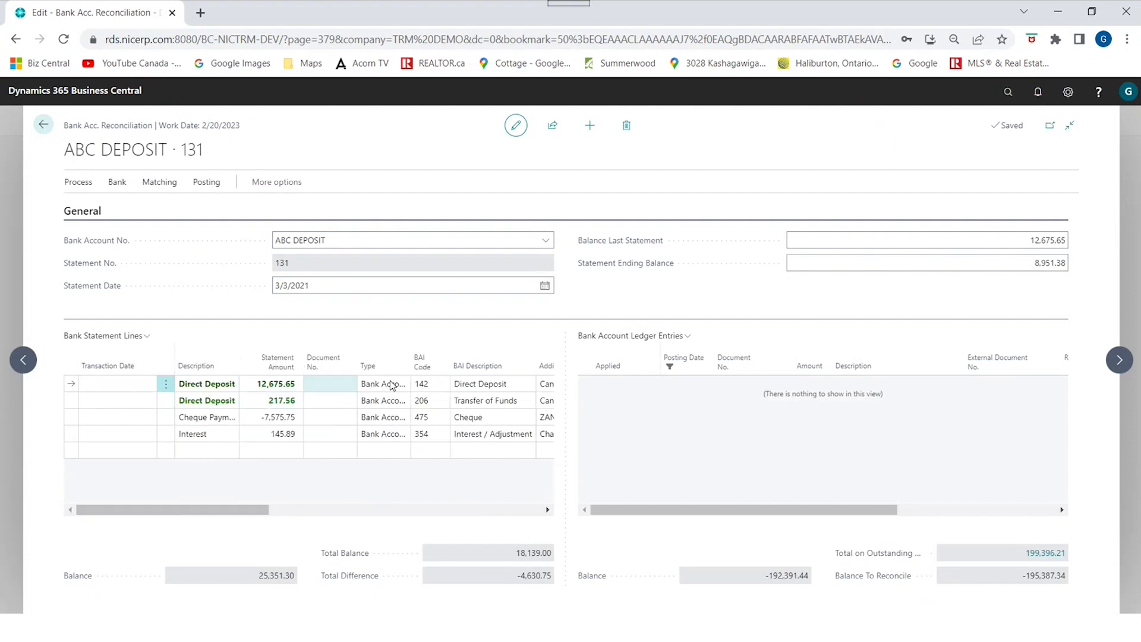
{"action": "left_click", "coordinate": [1118, 359]}
{"action": "left_click", "coordinate": [285, 400]}
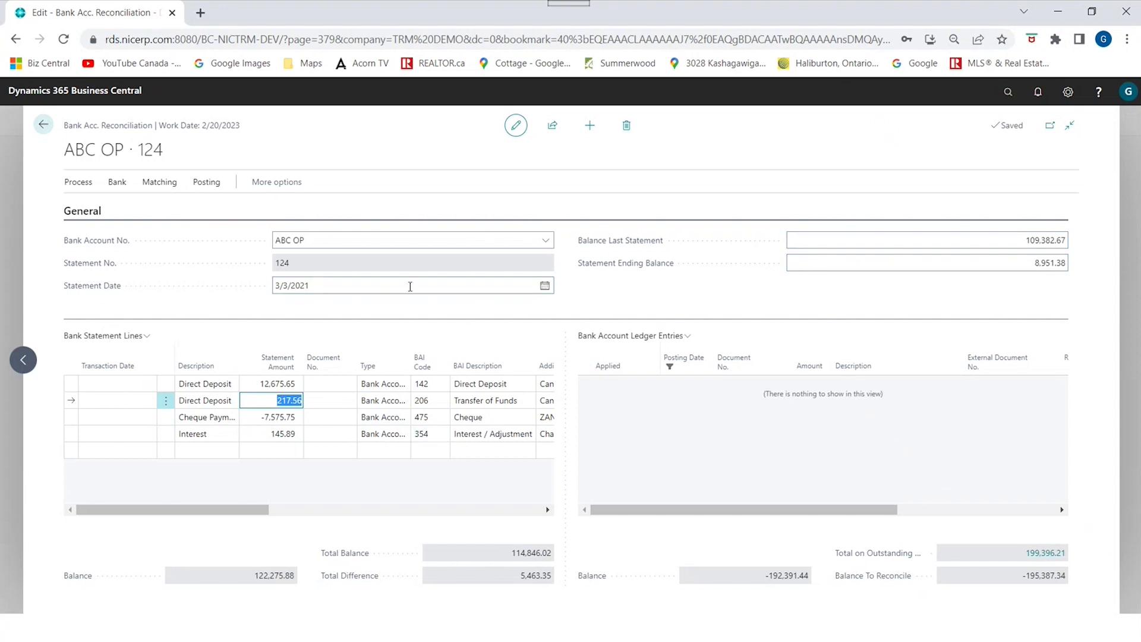
{"action": "key", "text": "Escape"}
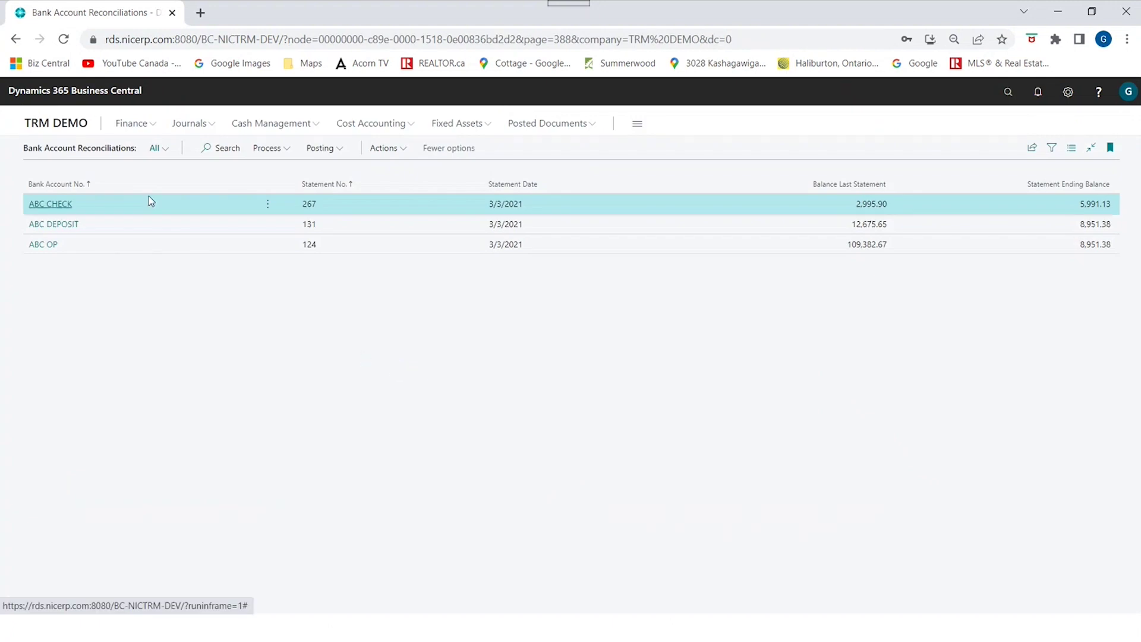
{"action": "left_click", "coordinate": [46, 210]}
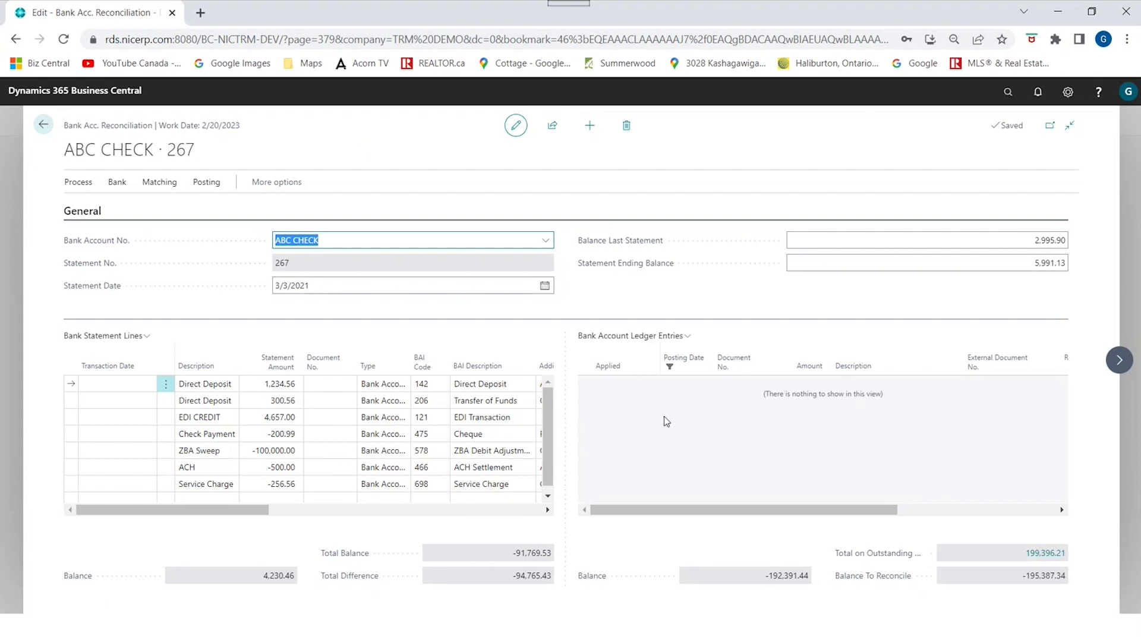
{"action": "key", "text": "Escape"}
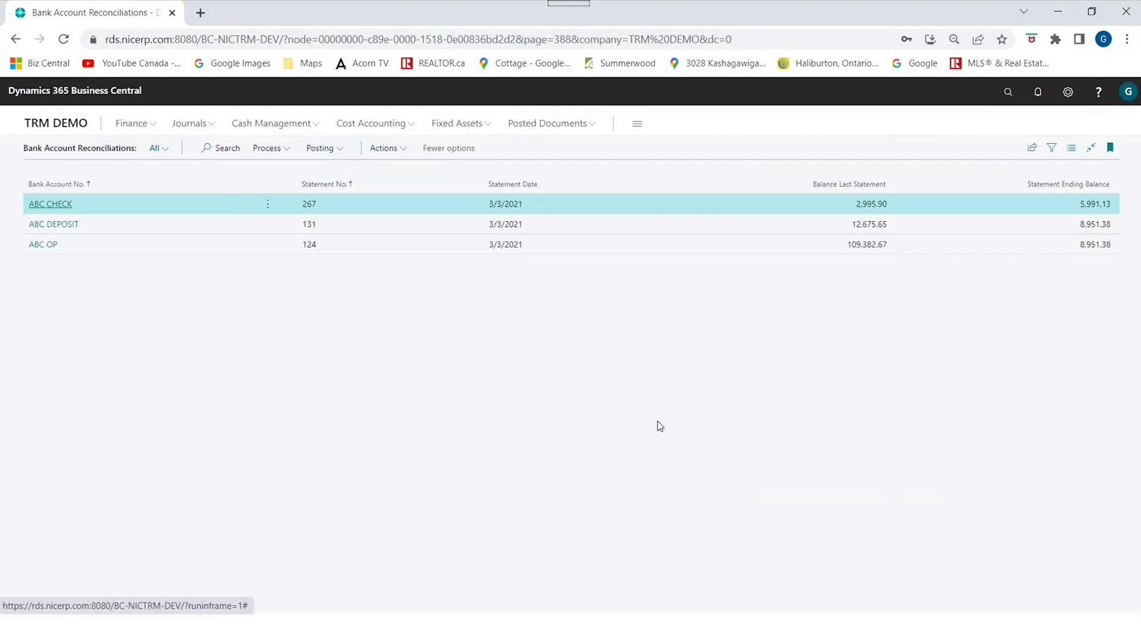
- In the ABC BAI uniform, set the function type of type code 354 Interest / Adjustment to Interest/Adjustment
{"action": "key", "text": "Escape"}
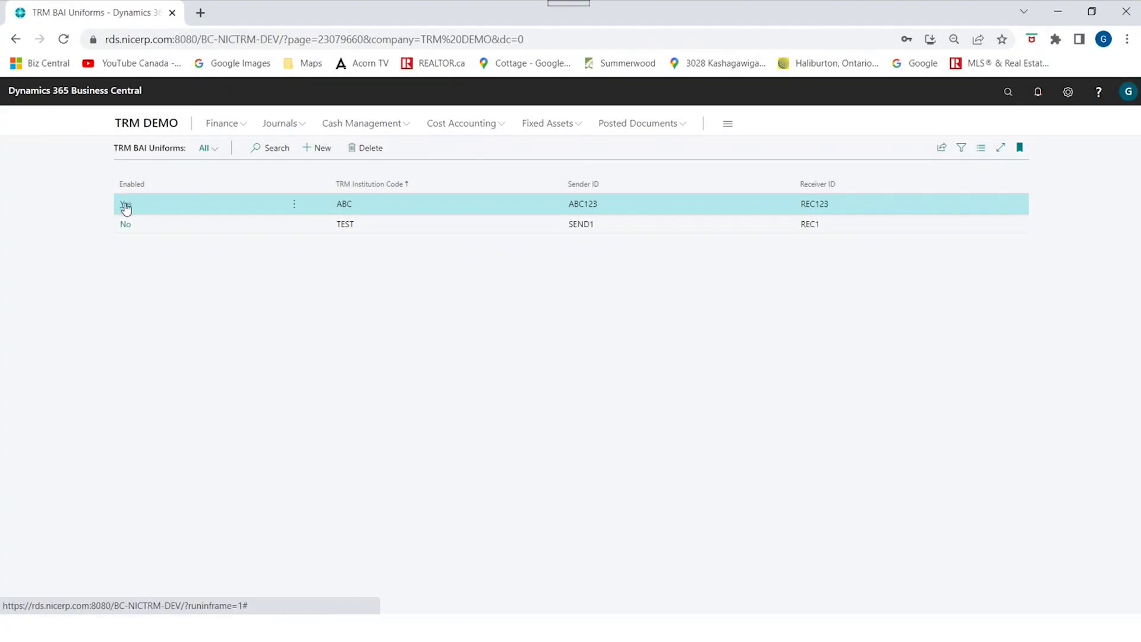
{"action": "left_click", "coordinate": [126, 207]}
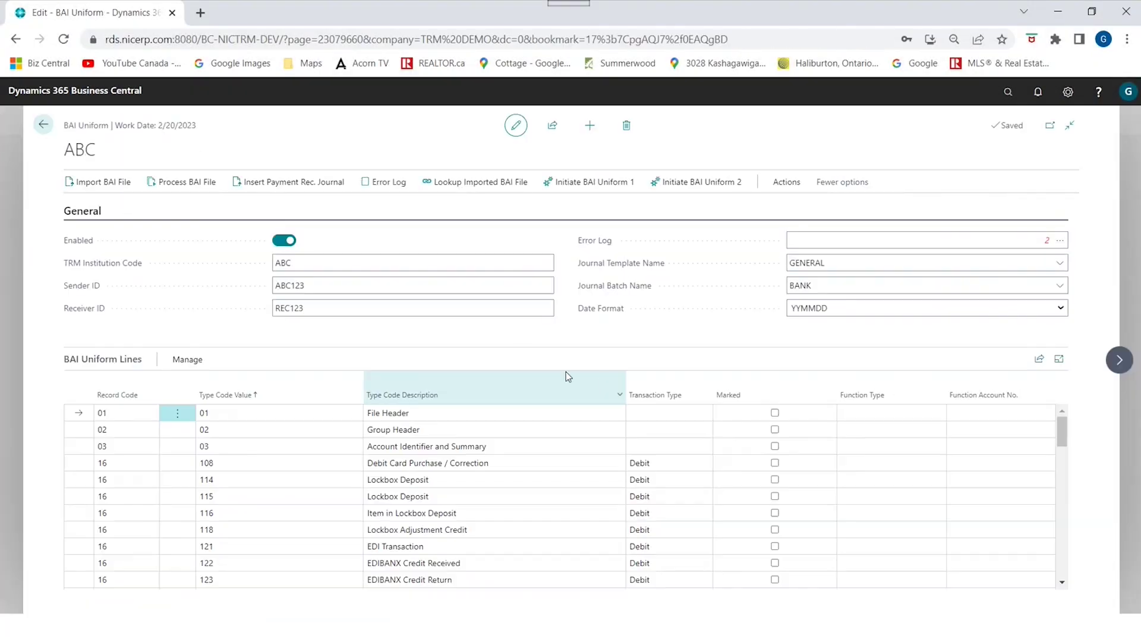
{"action": "scroll", "coordinate": [876, 481], "scroll_direction": "down", "scroll_amount": 5}
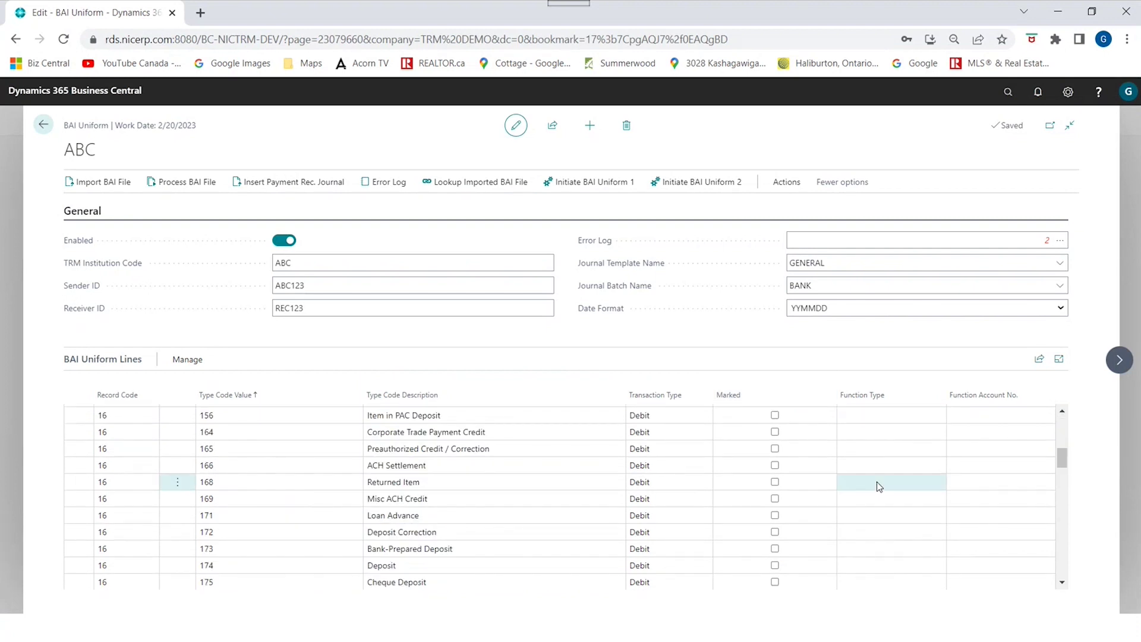
{"action": "scroll", "coordinate": [944, 469], "scroll_direction": "down", "scroll_amount": 10}
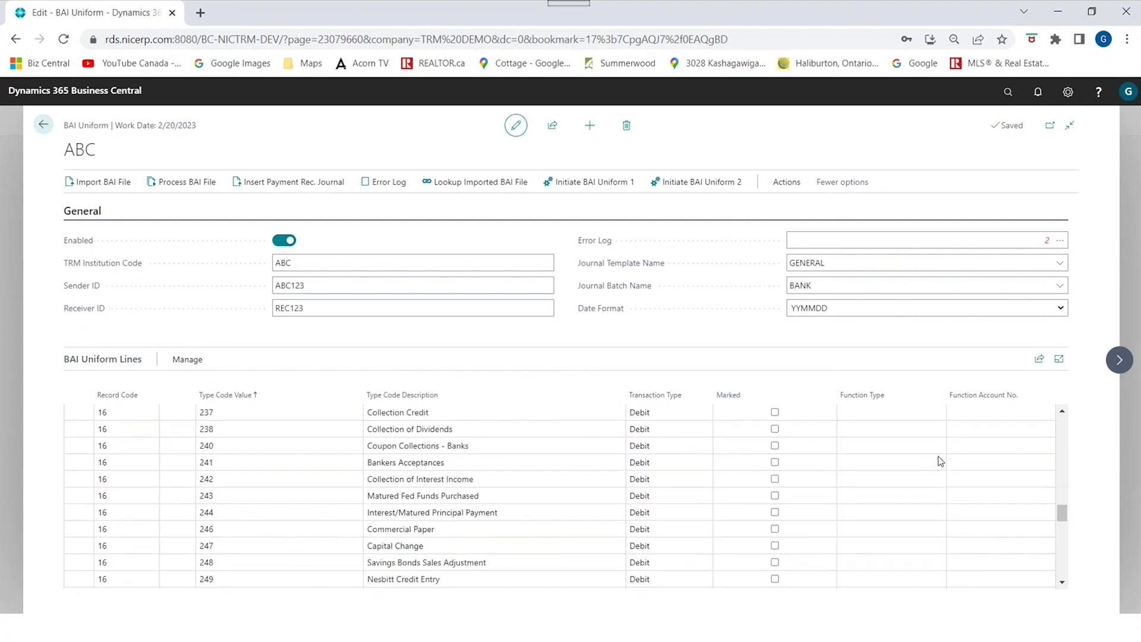
{"action": "scroll", "coordinate": [940, 461], "scroll_direction": "down", "scroll_amount": 5}
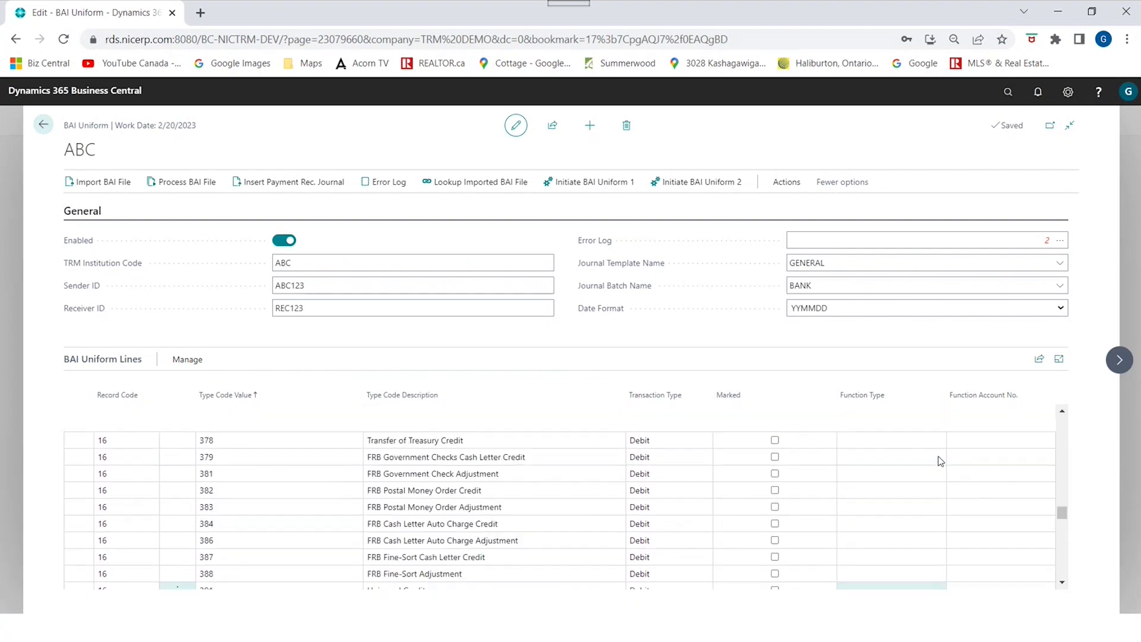
{"action": "scroll", "coordinate": [628, 451], "scroll_direction": "down", "scroll_amount": 2}
{"action": "scroll", "coordinate": [349, 451], "scroll_direction": "up", "scroll_amount": 5}
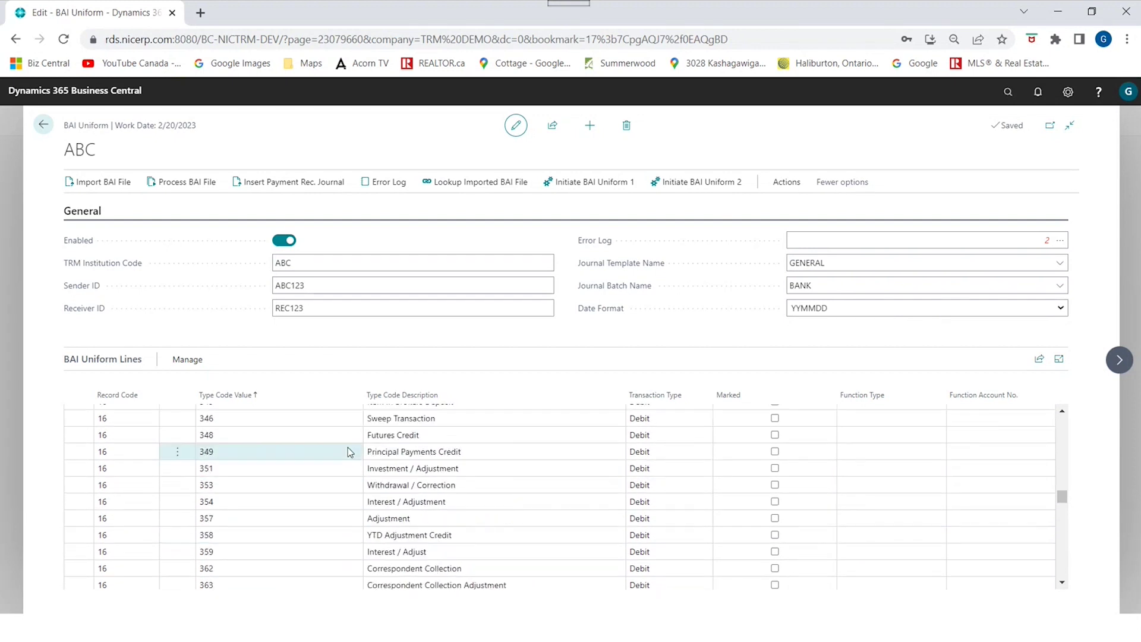
{"action": "left_click", "coordinate": [428, 502]}
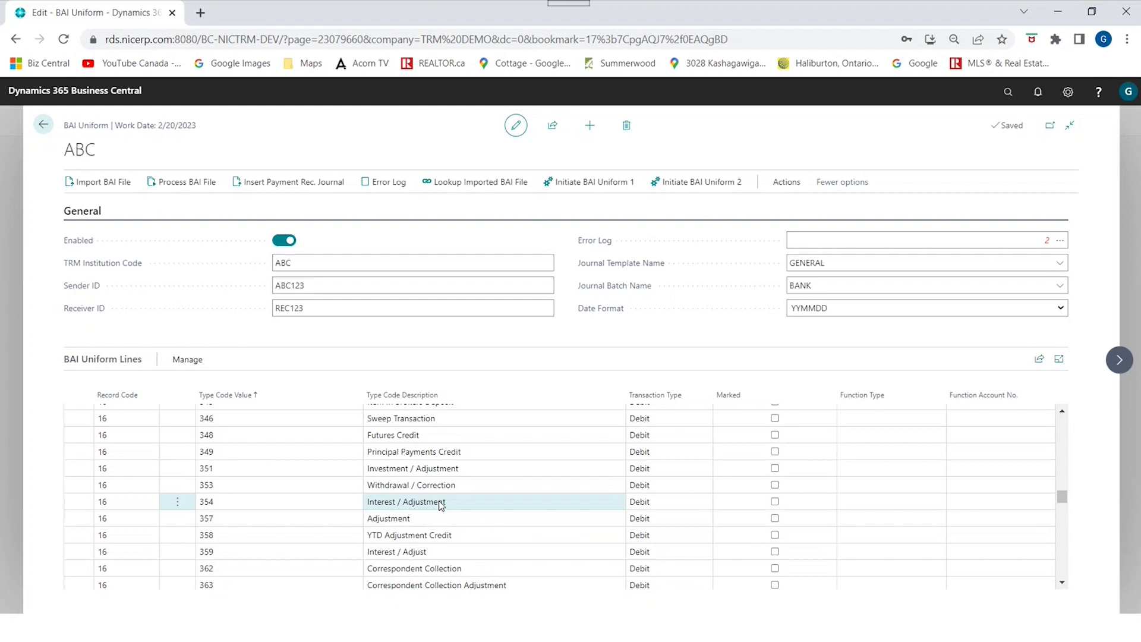
{"action": "left_click", "coordinate": [888, 503]}
{"action": "left_click", "coordinate": [874, 524]}
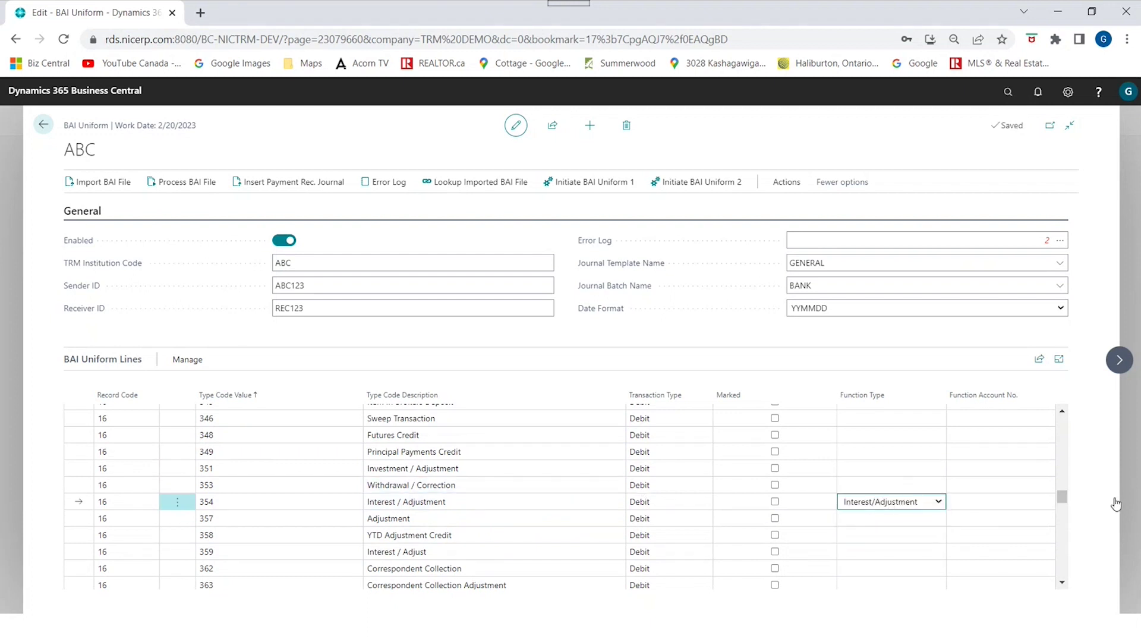
- Try out a function account number on the type code 354 line, and clear it again
{"action": "left_click", "coordinate": [992, 501]}
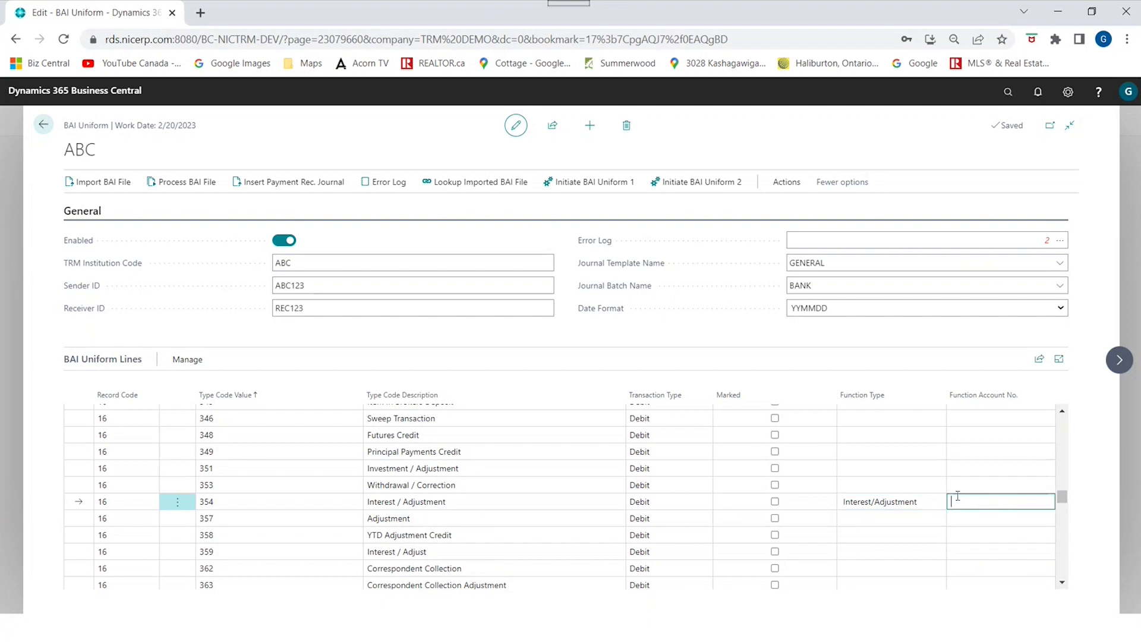
{"action": "type", "text": "68000"}
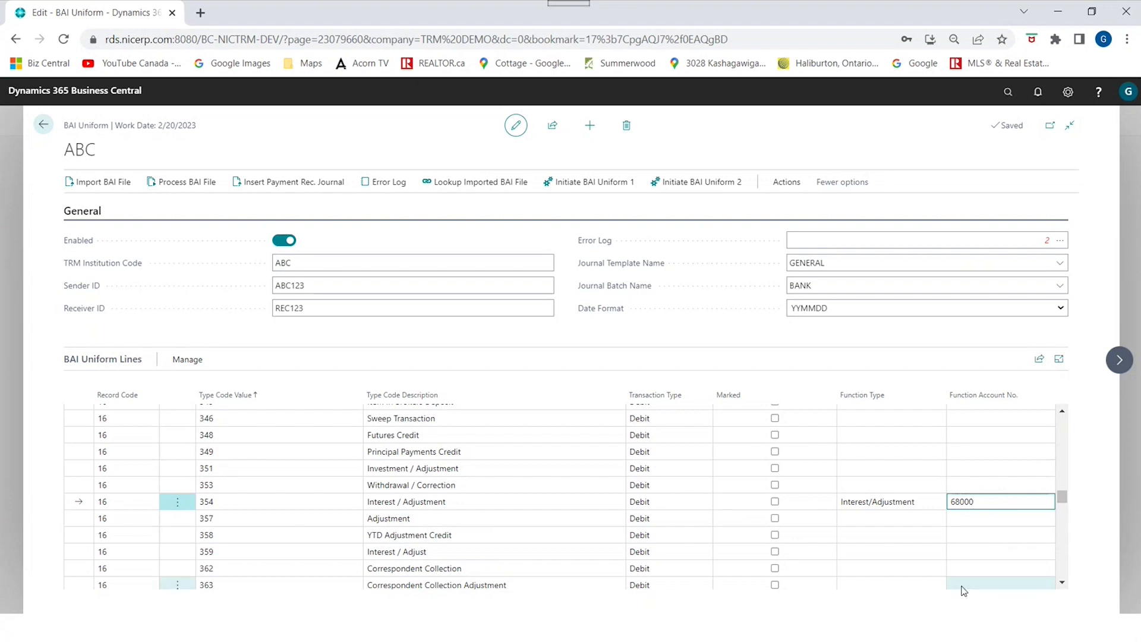
{"action": "key", "text": "ctrl+a"}
{"action": "key", "text": "BackSpace"}
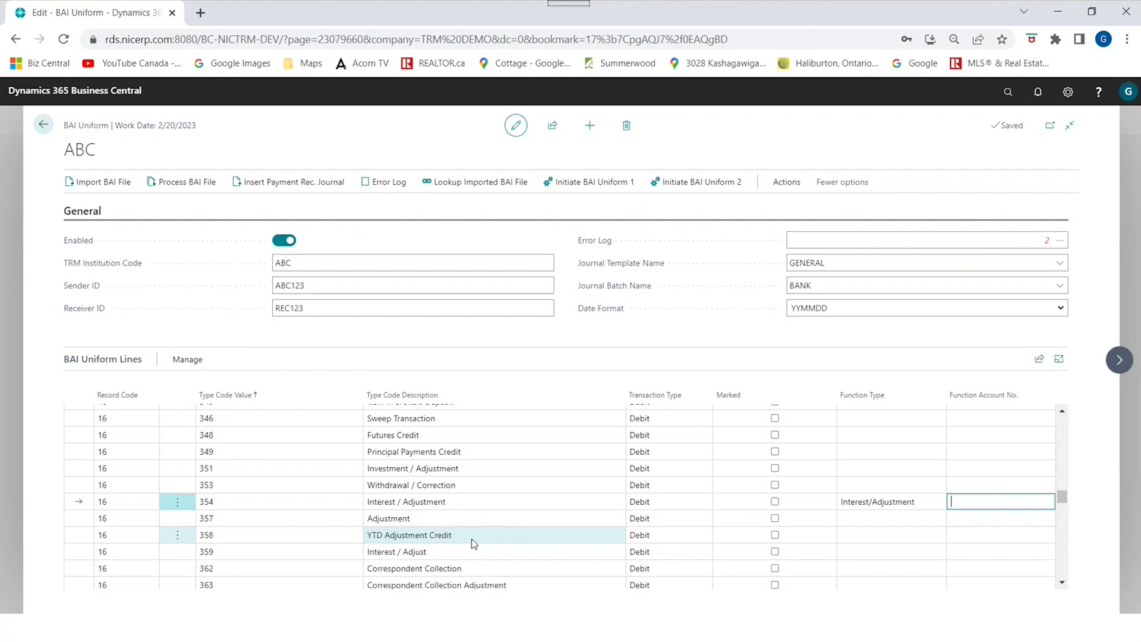
- Examine the function type options available for type code 354, and leave the ABC uniform
{"action": "left_click", "coordinate": [877, 502]}
{"action": "left_click", "coordinate": [876, 501]}
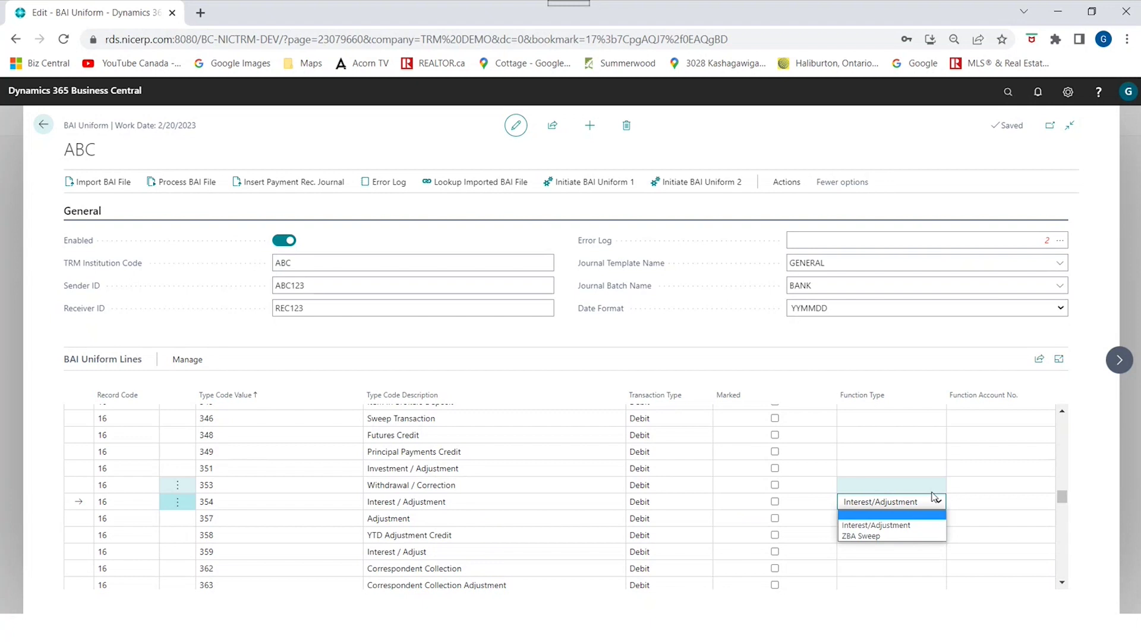
{"action": "key", "text": "Escape"}
{"action": "key", "text": "Escape"}
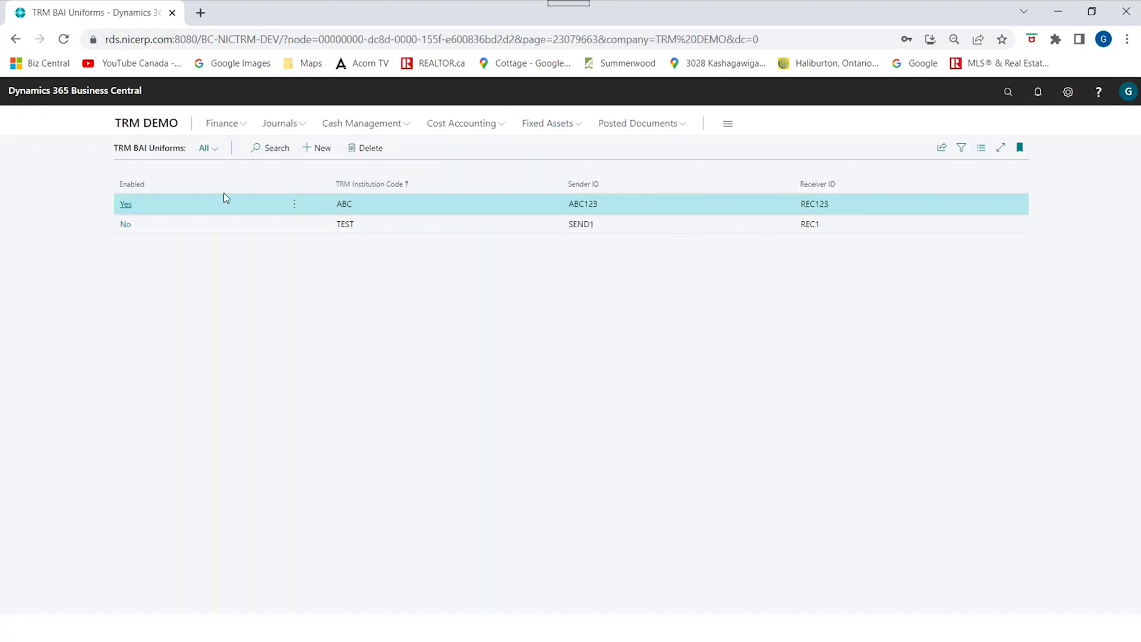
{"action": "key", "text": "Escape"}
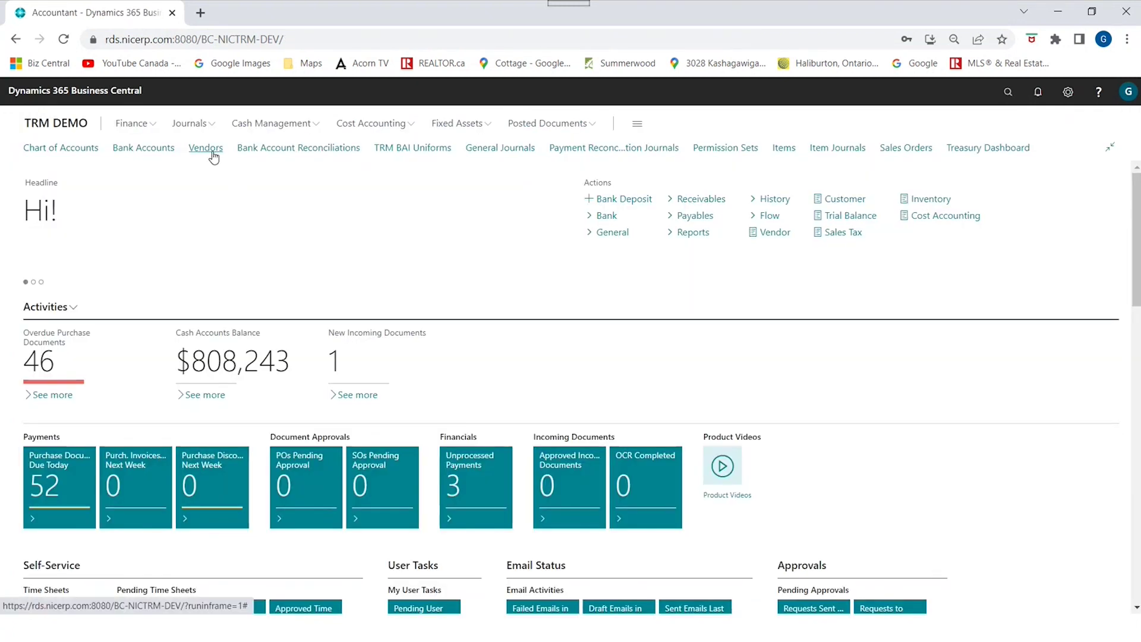
- Examine the automated and ACH matching date ranges in the Automatic Bank Rec. settings of the ABC CHECK bank account
{"action": "left_click", "coordinate": [158, 150]}
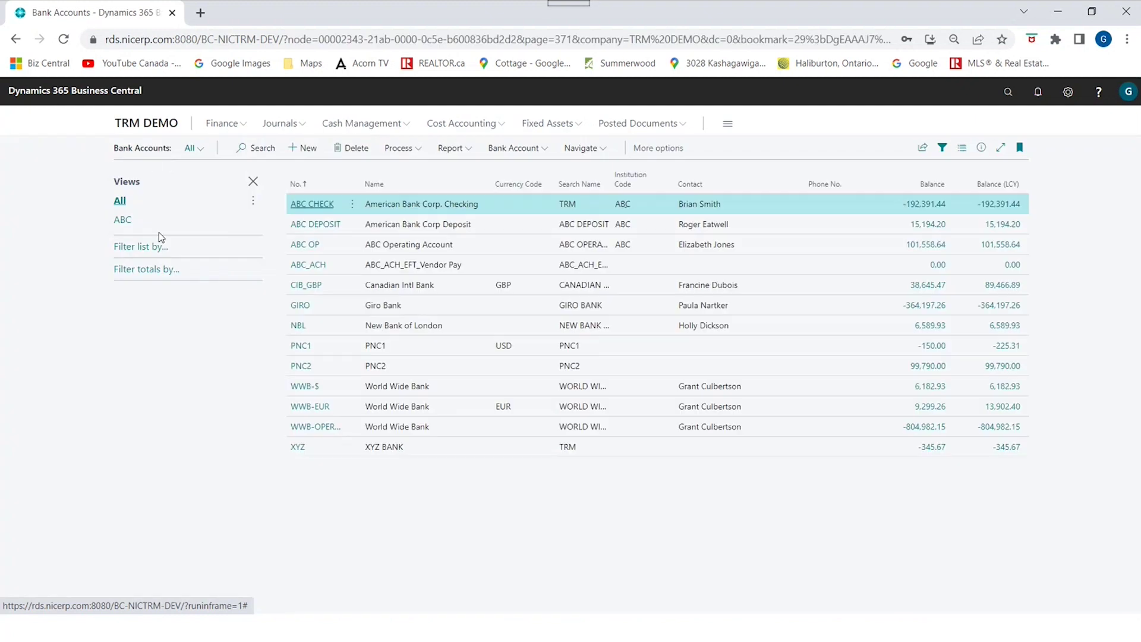
{"action": "left_click", "coordinate": [321, 210]}
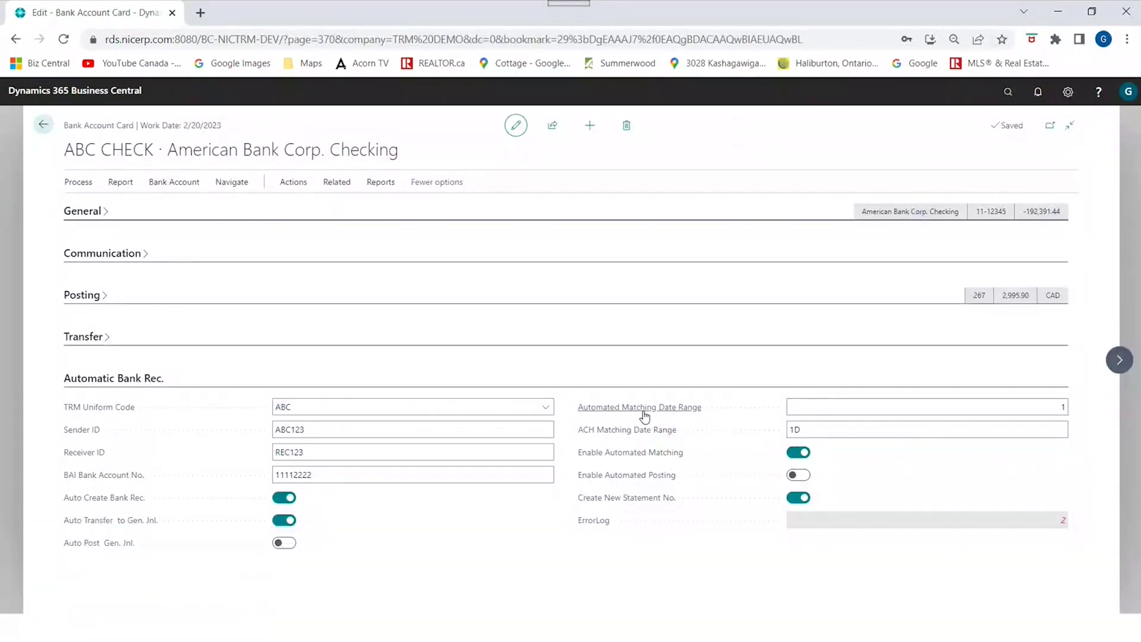
{"action": "mouse_move", "coordinate": [612, 439]}
{"action": "left_click", "coordinate": [814, 429]}
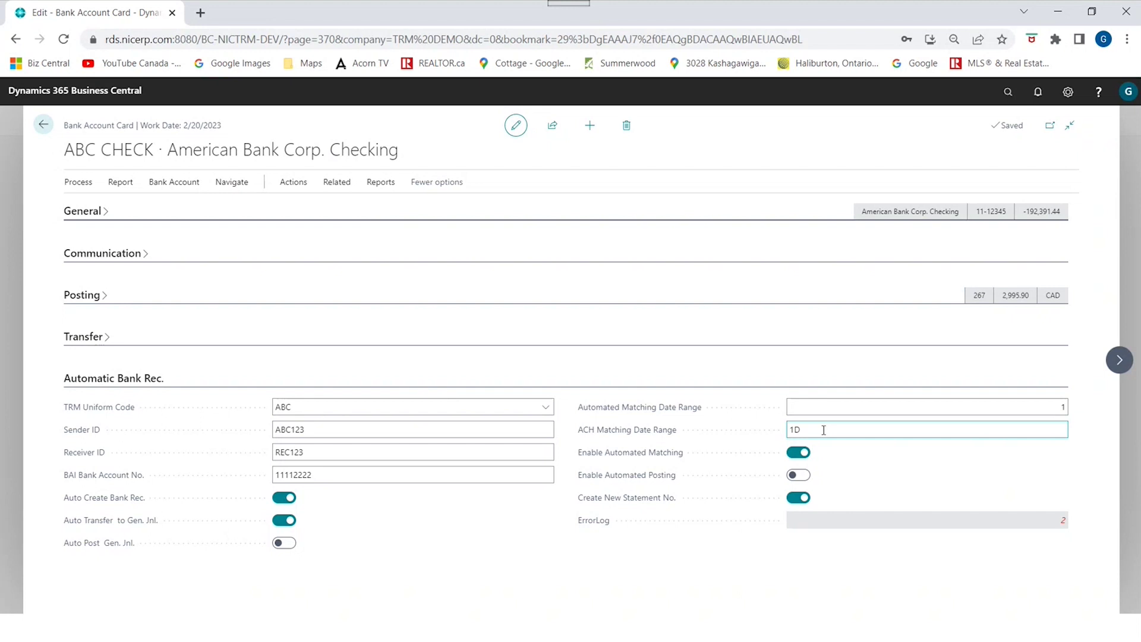
{"action": "key", "text": "Escape"}
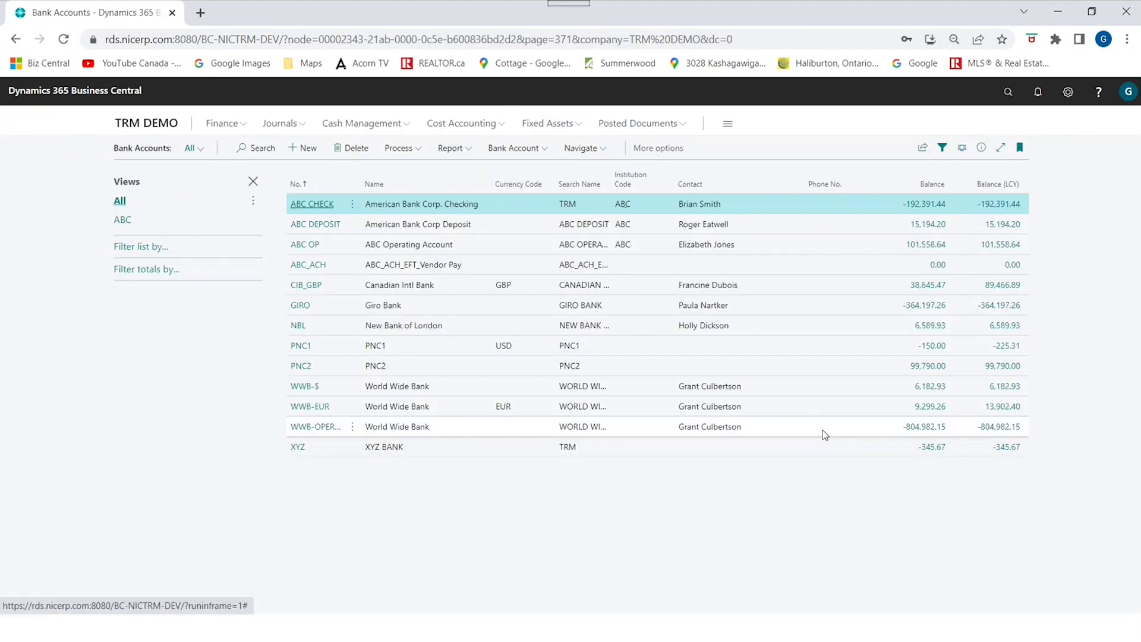
- Open the ABC BAI uniform and examine the function type options for type code 166 ACH Settlement
{"action": "key", "text": "Escape"}
{"action": "left_click", "coordinate": [436, 152]}
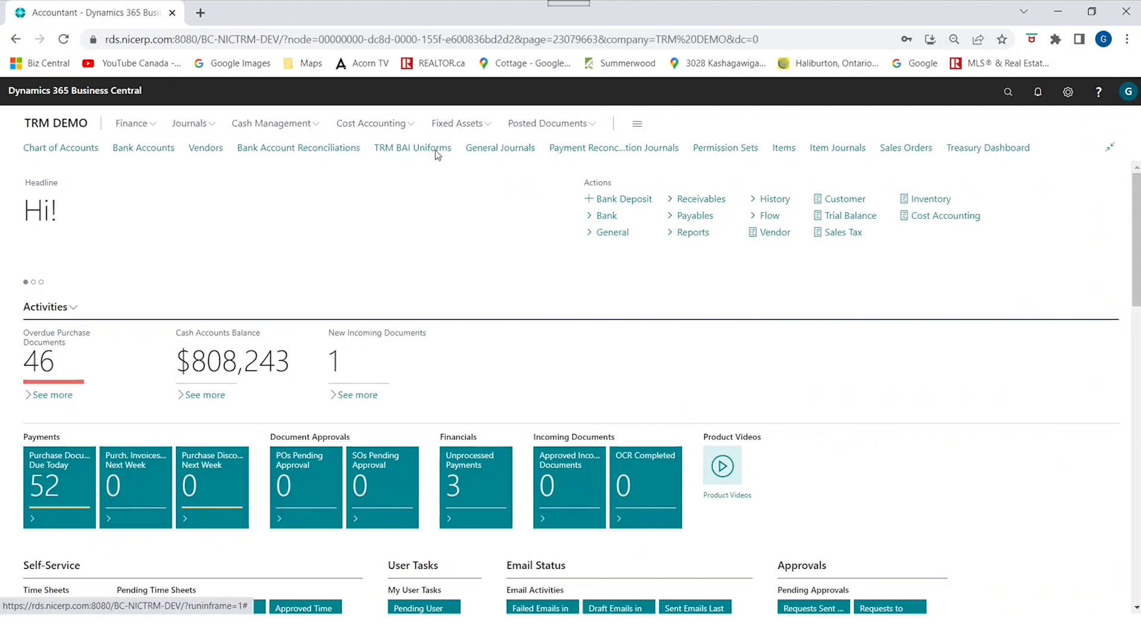
{"action": "left_click", "coordinate": [125, 205]}
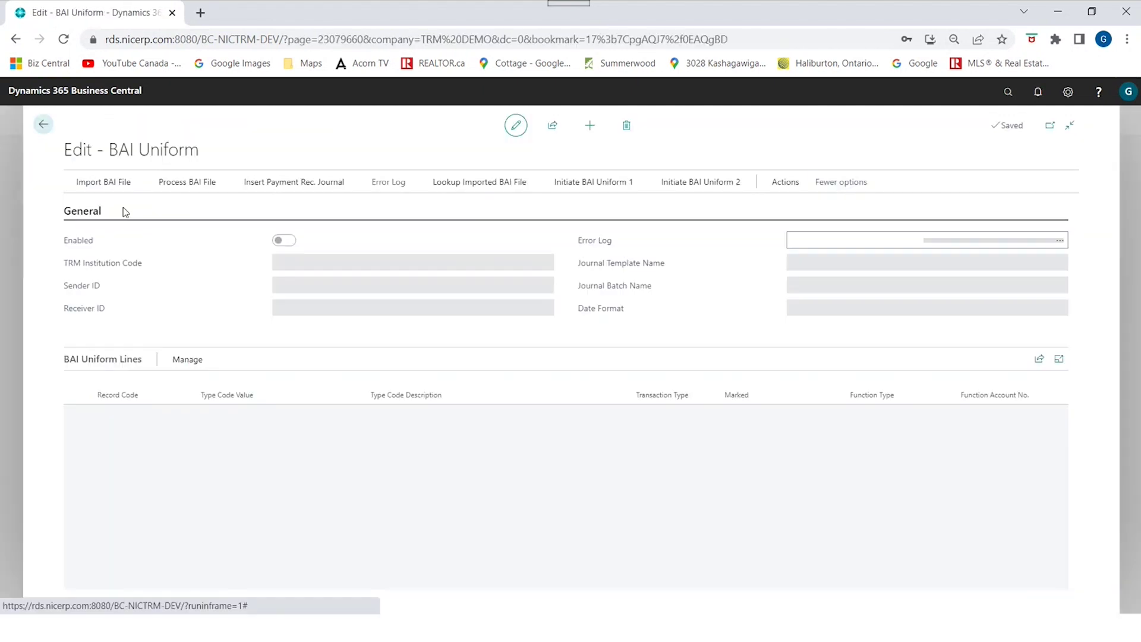
{"action": "scroll", "coordinate": [599, 470], "scroll_direction": "down", "scroll_amount": 5}
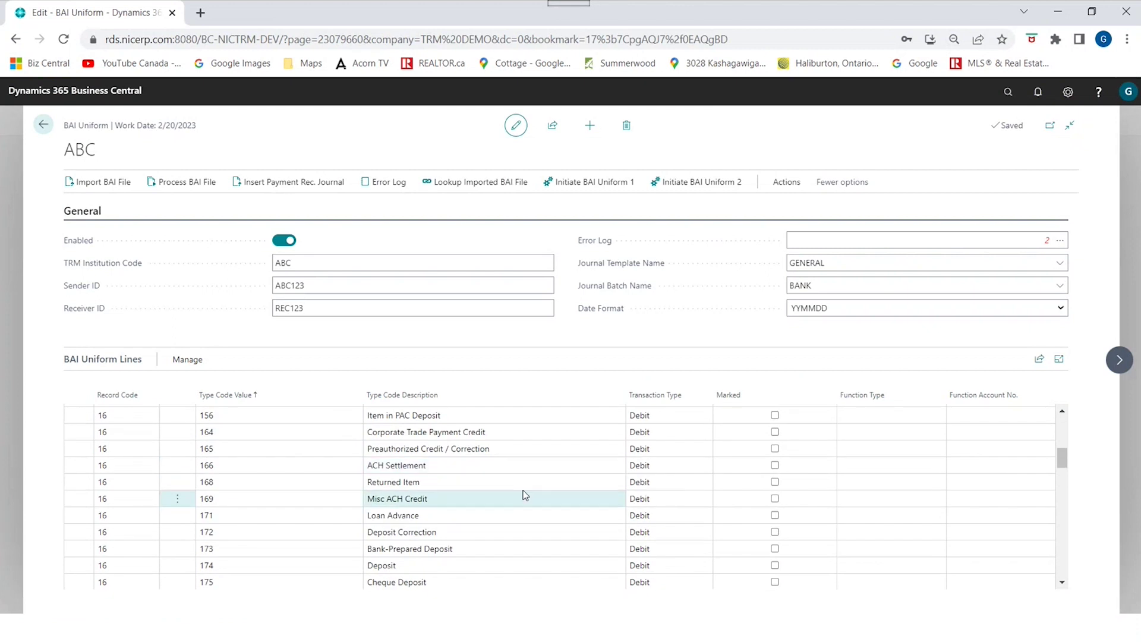
{"action": "left_click", "coordinate": [941, 467]}
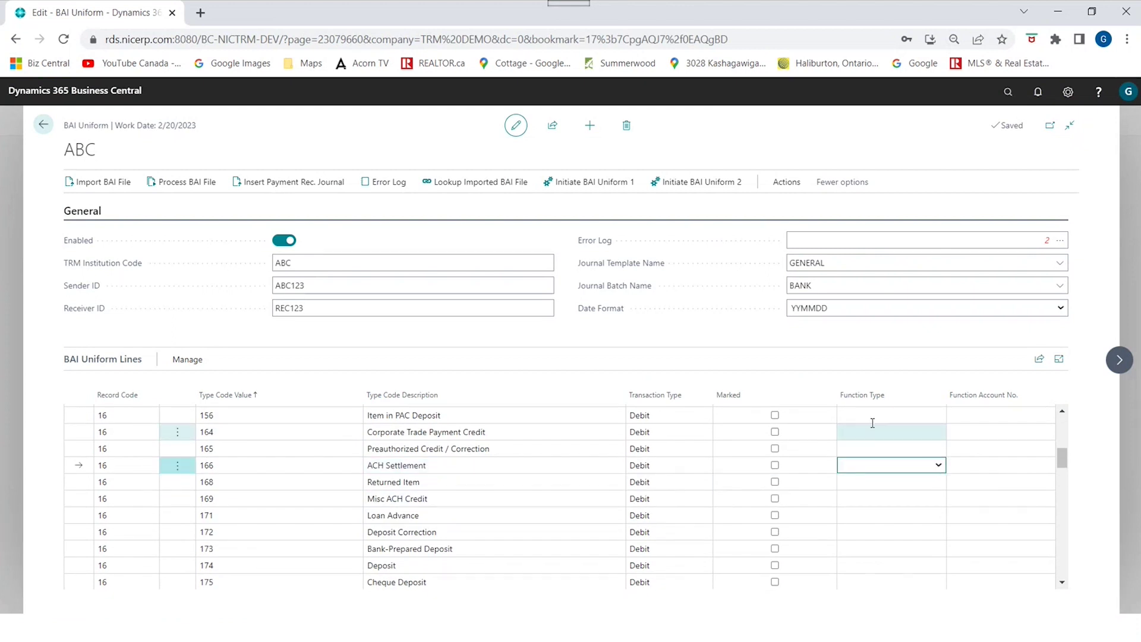
{"action": "left_click", "coordinate": [941, 467]}
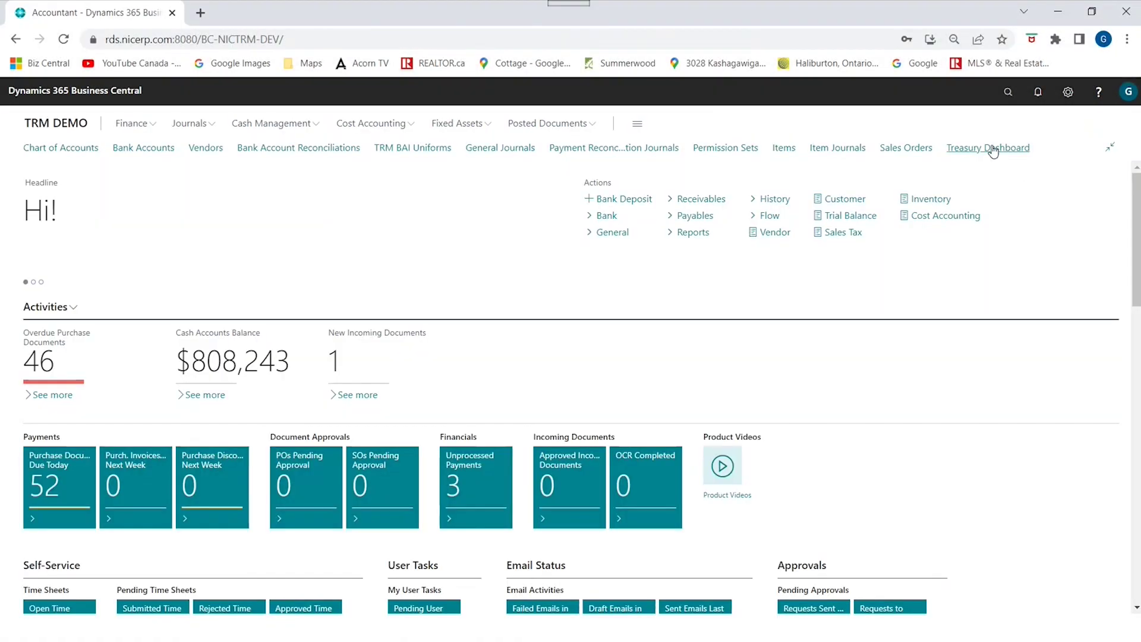
- Examine the bank balances across companies in the Treasury Dashboard, and return to the role center
{"action": "left_click", "coordinate": [992, 149]}
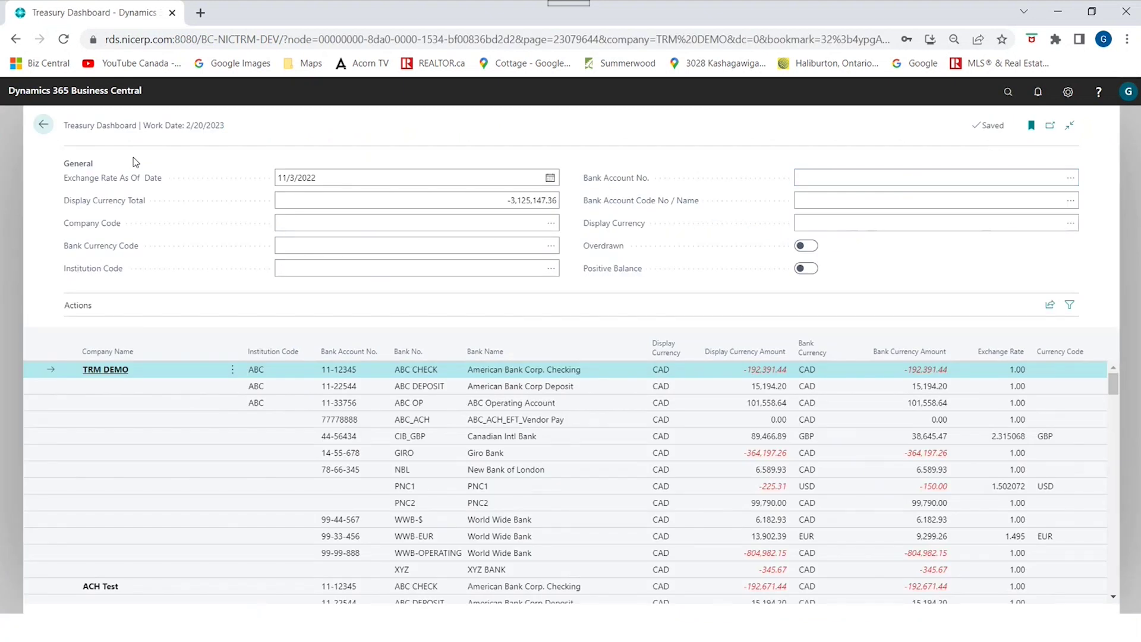
{"action": "left_click", "coordinate": [43, 124]}
- Examine the companies available for selection in My Settings, and leave the settings without switching company
{"action": "left_click", "coordinate": [1068, 92]}
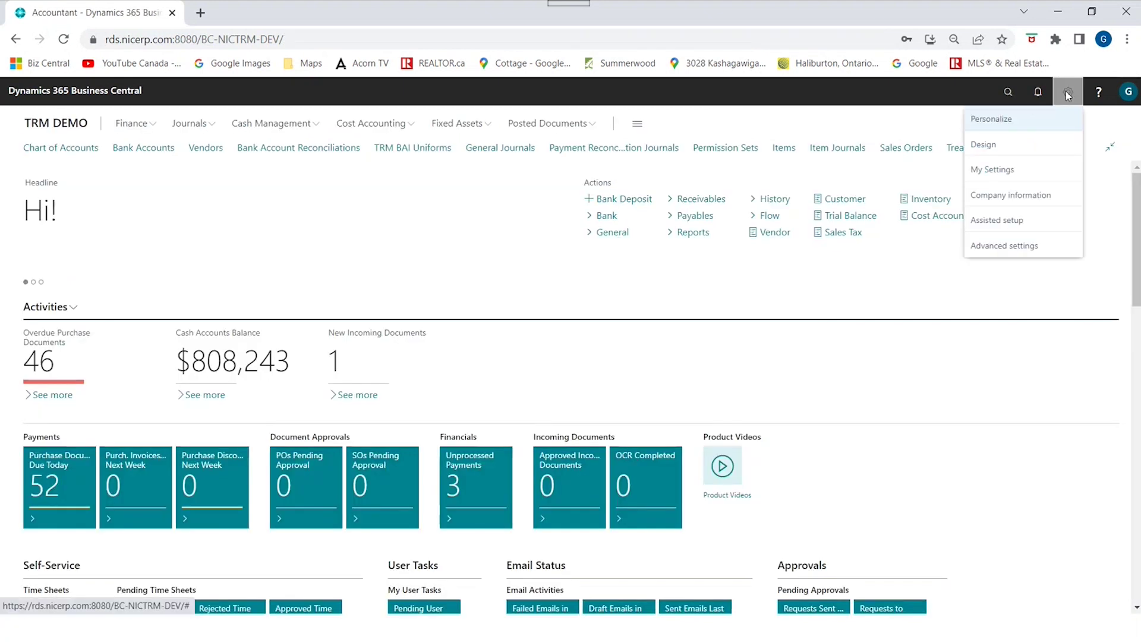
{"action": "left_click", "coordinate": [1015, 174]}
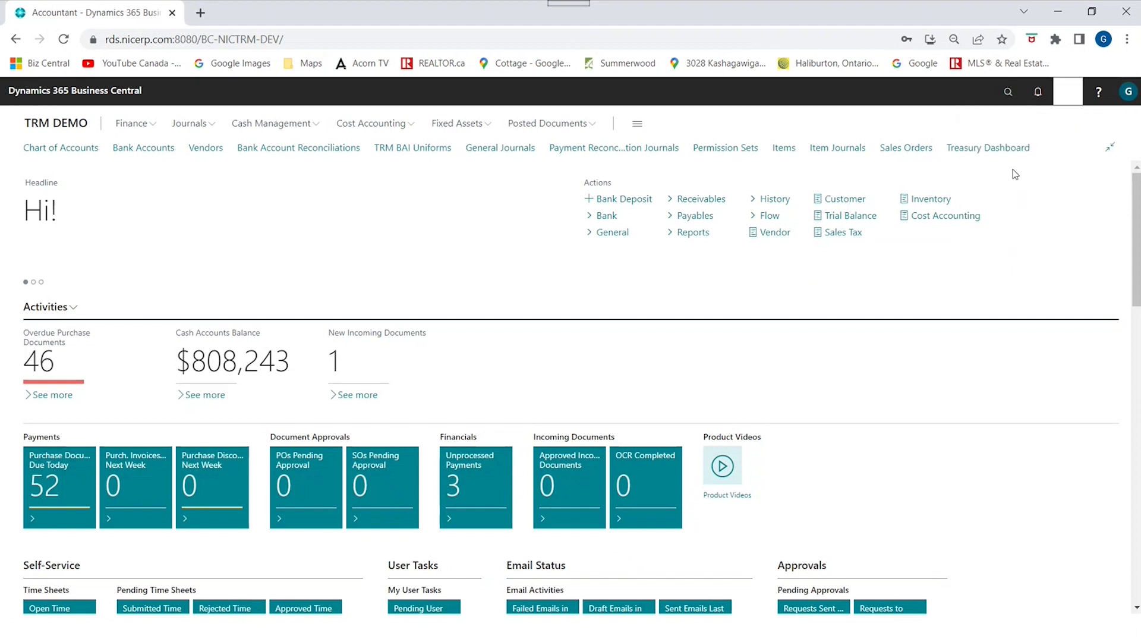
{"action": "left_click", "coordinate": [726, 280]}
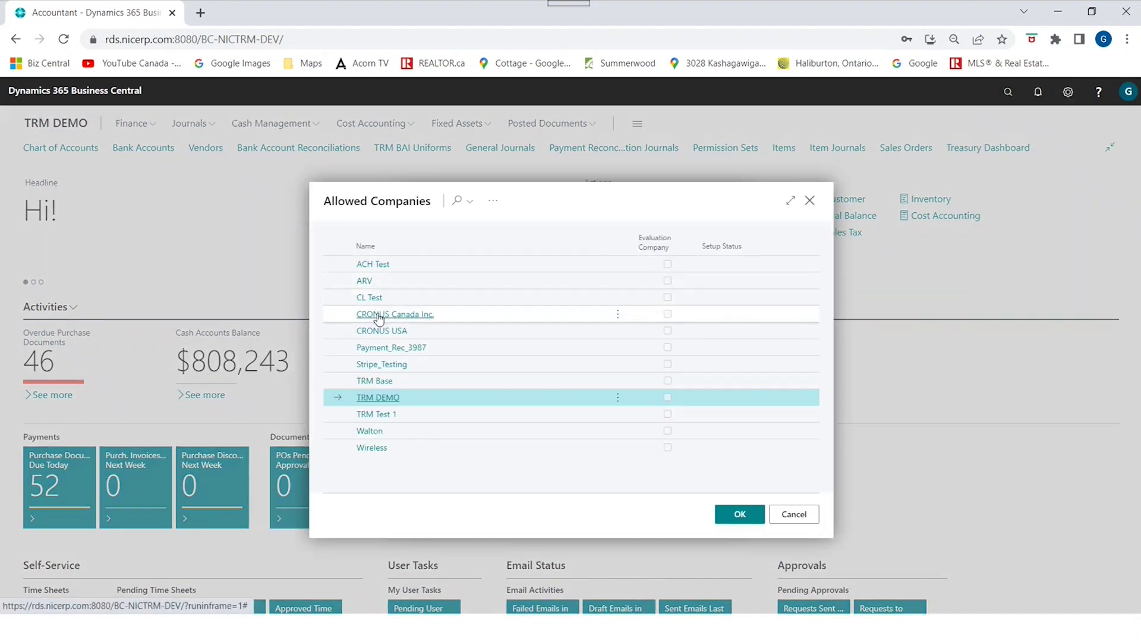
{"action": "left_click", "coordinate": [795, 515]}
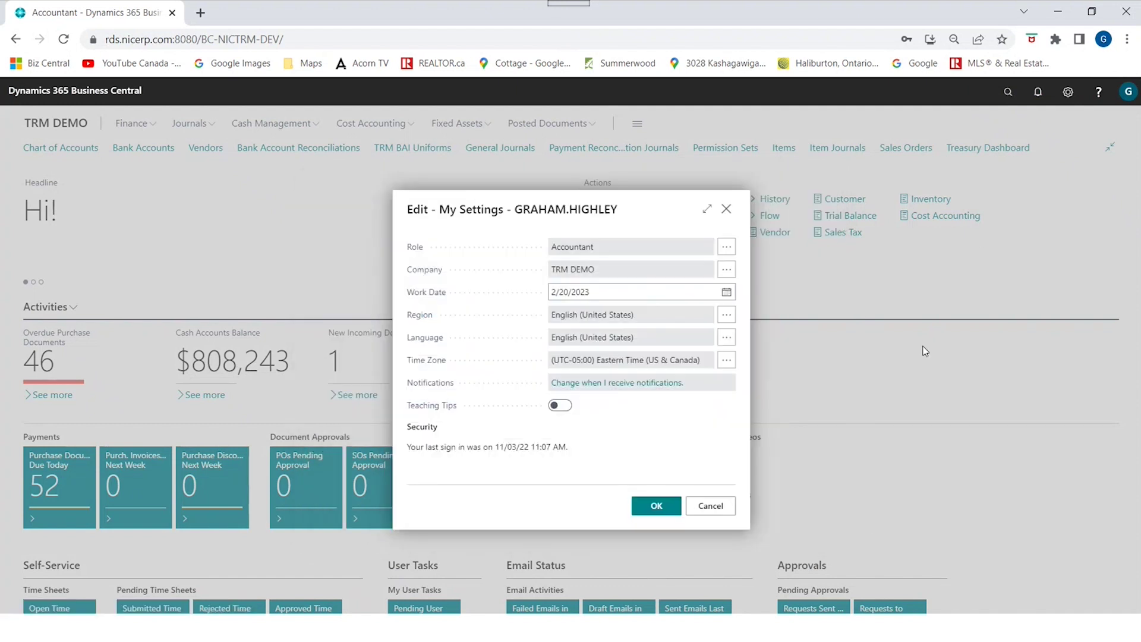
{"action": "left_click", "coordinate": [726, 210]}
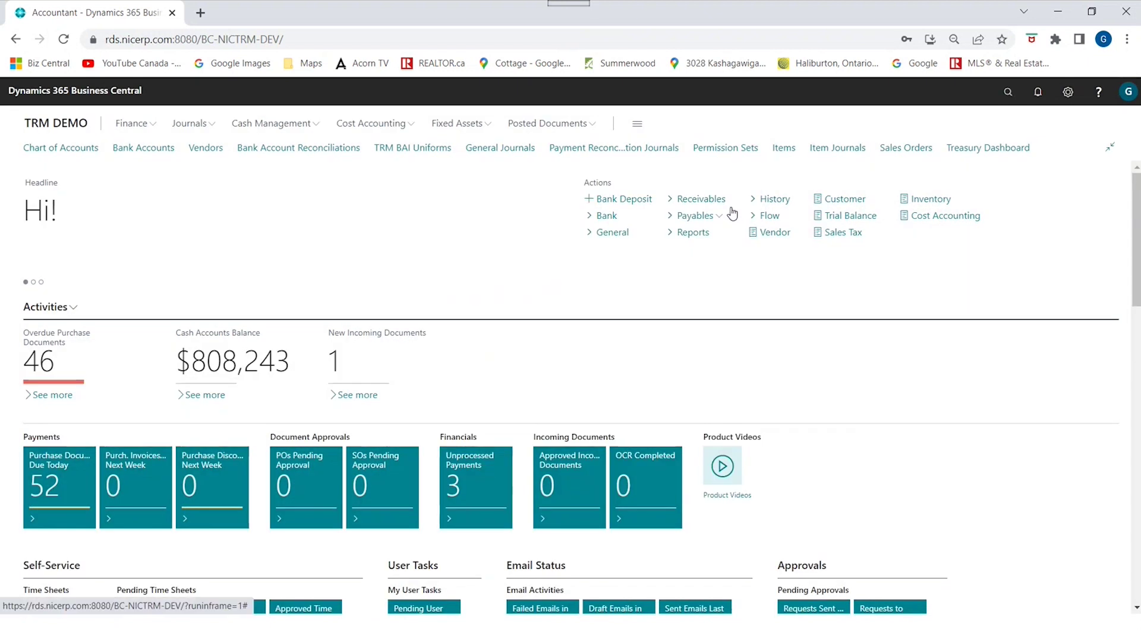